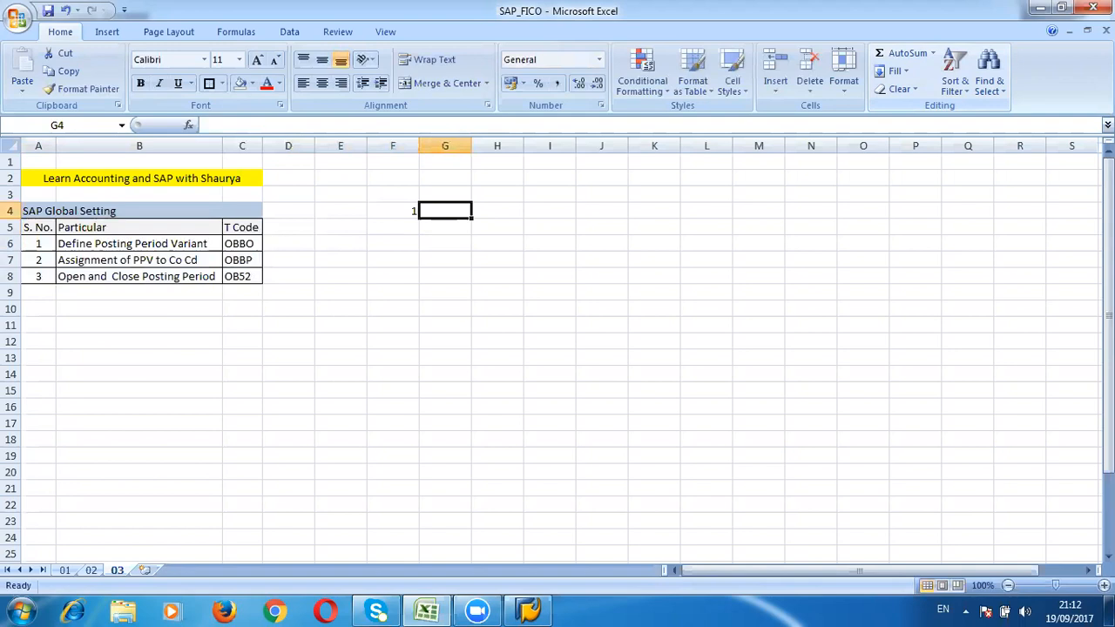
Step: Enter the heading Posting Period in cell G4
{"action": "key", "text": "BackSpace"}
{"action": "key", "text": "BackSpace"}
{"action": "type", "text": "Po"}
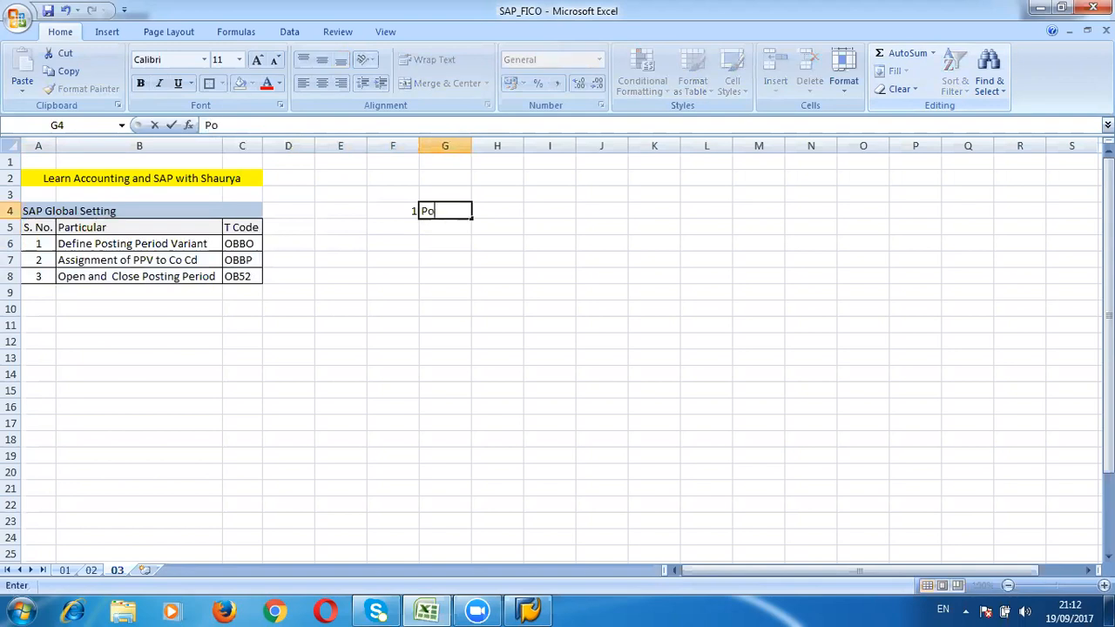
{"action": "type", "text": "sting Perio"}
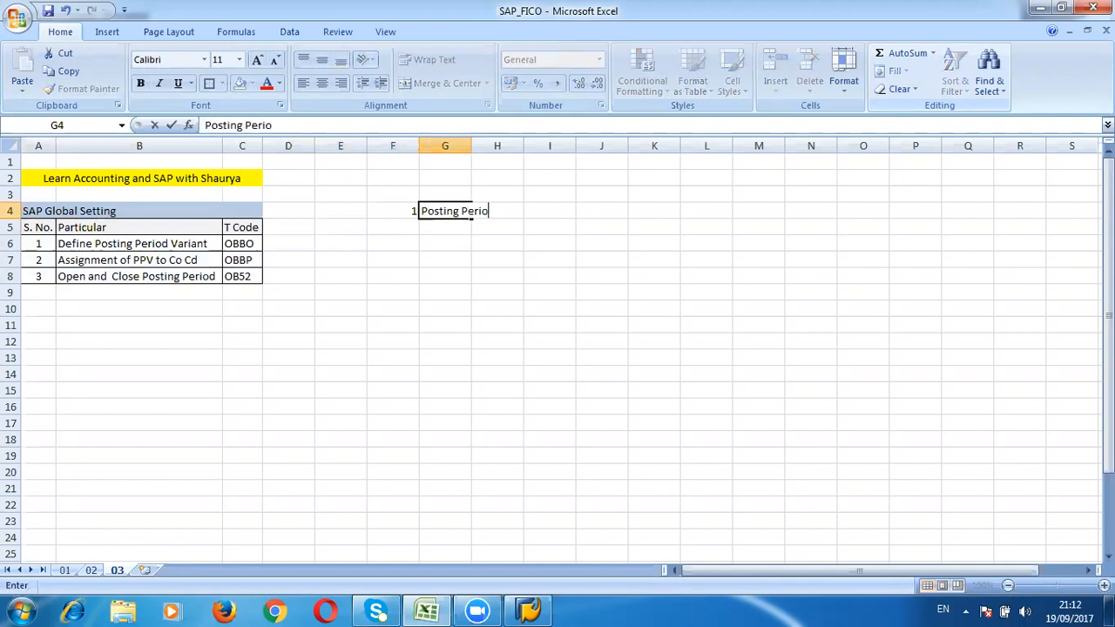
{"action": "type", "text": "d"}
{"action": "key", "text": "Return"}
{"action": "key", "text": "Return"}
Step: Enter Fin Year in G6 and Fiscal year in G7
{"action": "type", "text": "FIn Year"}
{"action": "key", "text": "Return"}
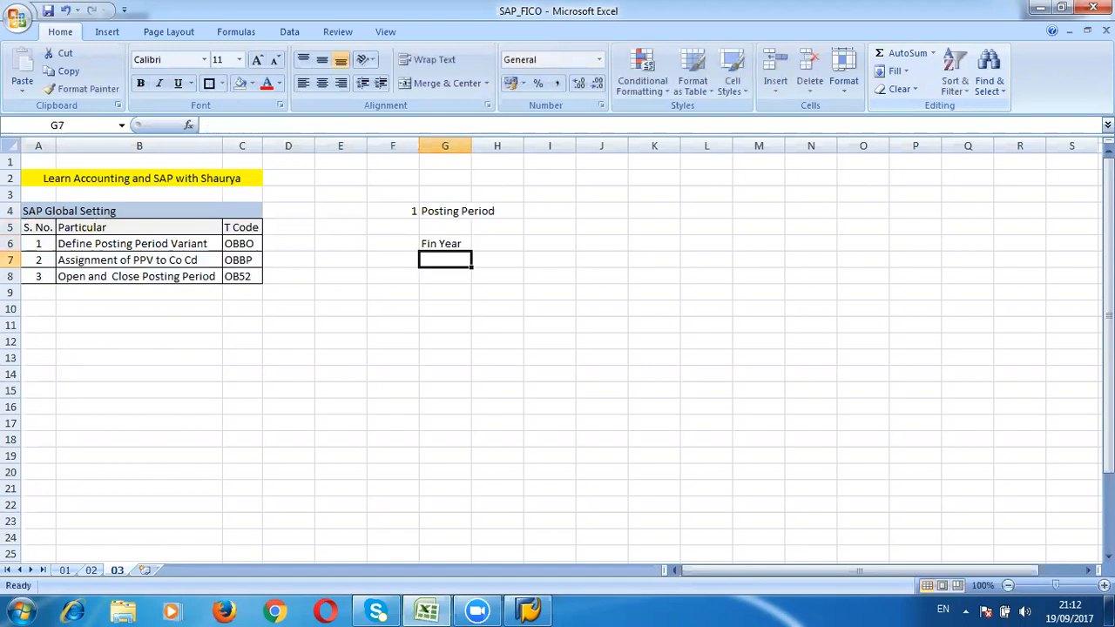
{"action": "type", "text": "fi"}
{"action": "key", "text": "BackSpace"}
{"action": "key", "text": "BackSpace"}
{"action": "type", "text": "Fiscal year"}
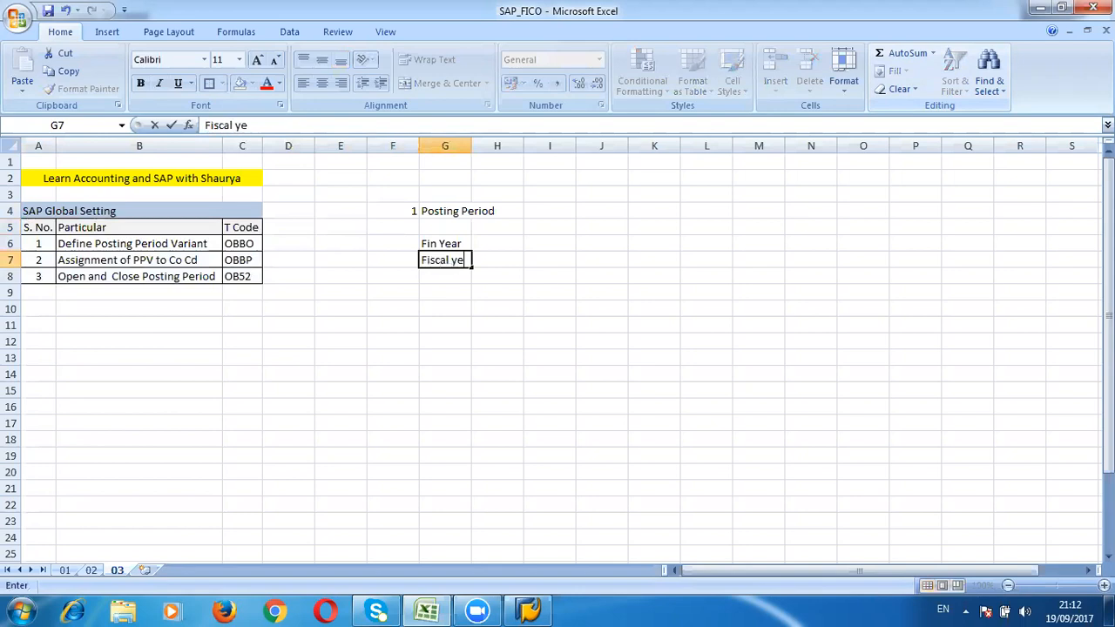
{"action": "key", "text": "Return"}
{"action": "key", "text": "Return"}
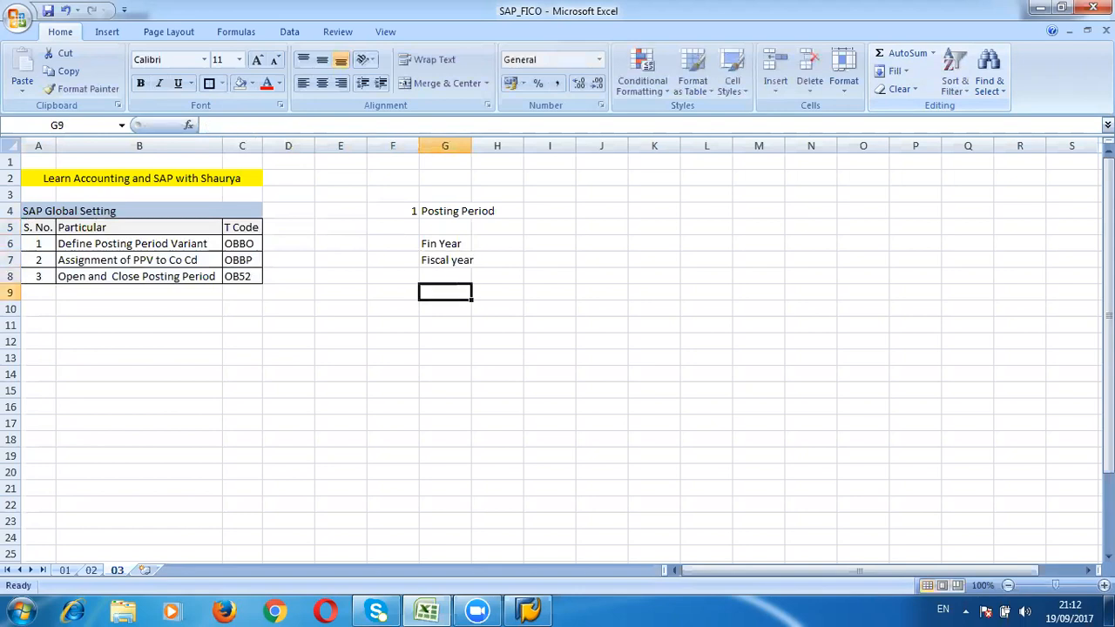
Step: Enter Jan to Dec in G9, then 01 as text in G10 and 12 in H10
{"action": "type", "text": "Jan to Dec"}
{"action": "key", "text": "Return"}
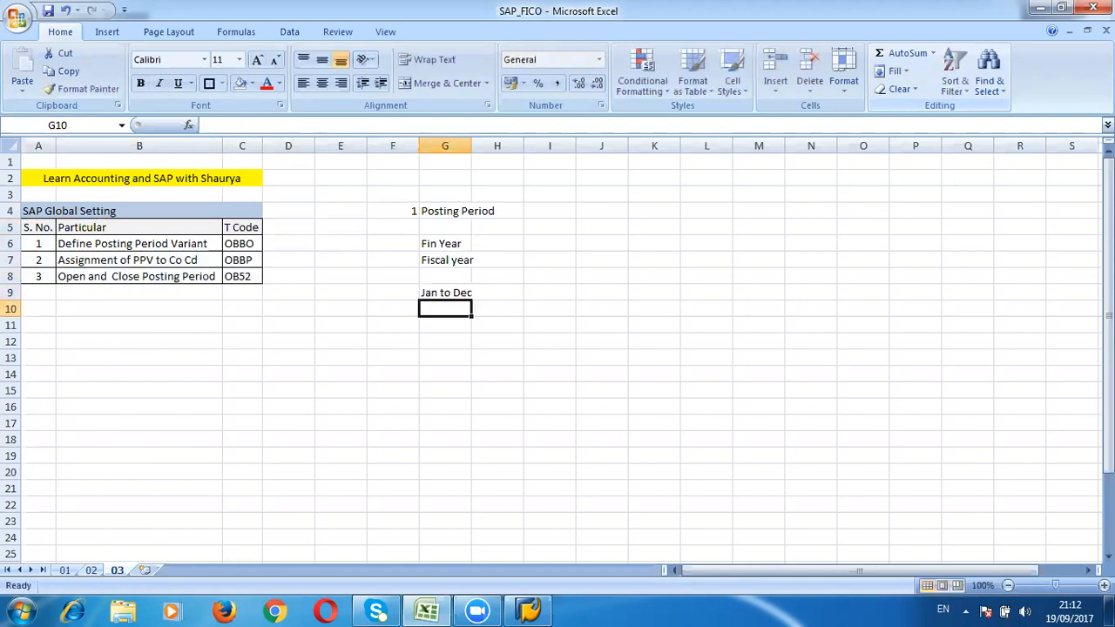
{"action": "type", "text": "'01"}
{"action": "key", "text": "Tab"}
{"action": "type", "text": "12"}
{"action": "key", "text": "Return"}
Step: Apply an outside border around the range G9:H10
{"action": "key", "text": "Left"}
{"action": "key", "text": "Left"}
{"action": "key", "text": "Up"}
{"action": "key", "text": "Right"}
{"action": "key", "text": "shift+Up"}
{"action": "key", "text": "shift+Right"}
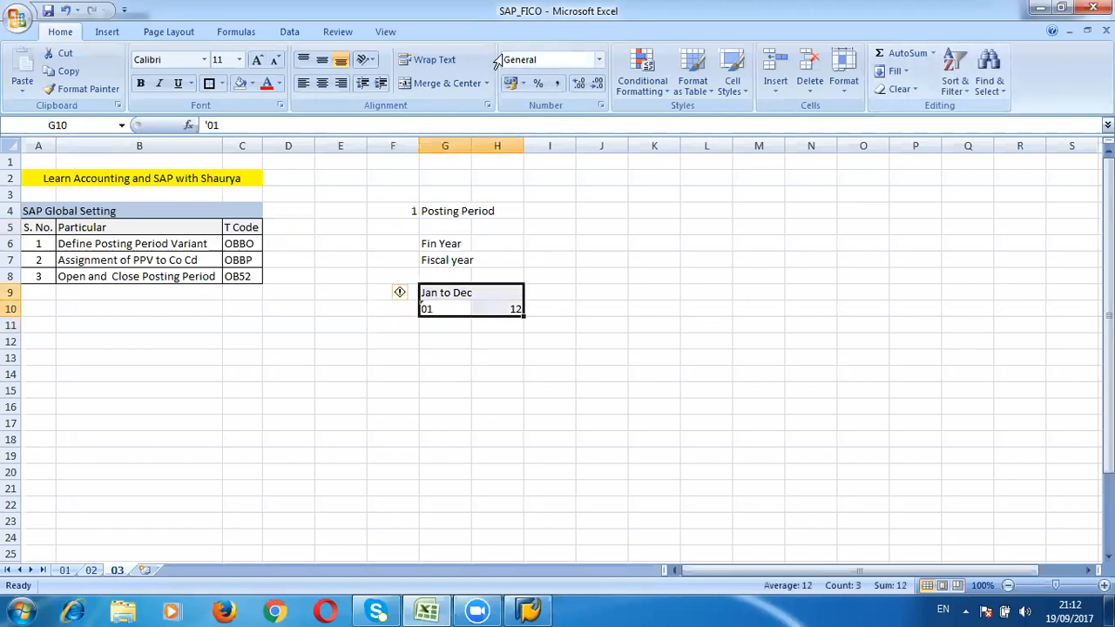
{"action": "left_click", "coordinate": [214, 83]}
{"action": "left_click", "coordinate": [486, 370]}
{"action": "key", "text": "Up"}
{"action": "key", "text": "Up"}
{"action": "key", "text": "Left"}
{"action": "key", "text": "Up"}
{"action": "key", "text": "Up"}
{"action": "key", "text": "Up"}
{"action": "key", "text": "Up"}
{"action": "key", "text": "Up"}
{"action": "key", "text": "Up"}
{"action": "key", "text": "Up"}
{"action": "key", "text": "Up"}
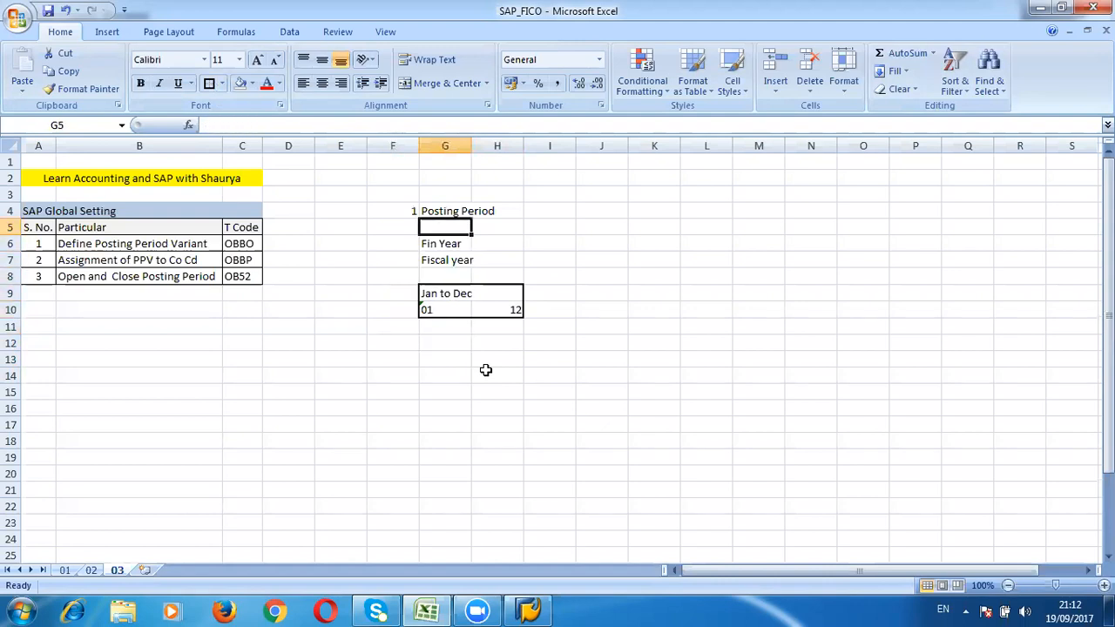
{"action": "key", "text": "ctrl+c"}
{"action": "key", "text": "Down"}
{"action": "key", "text": "Down"}
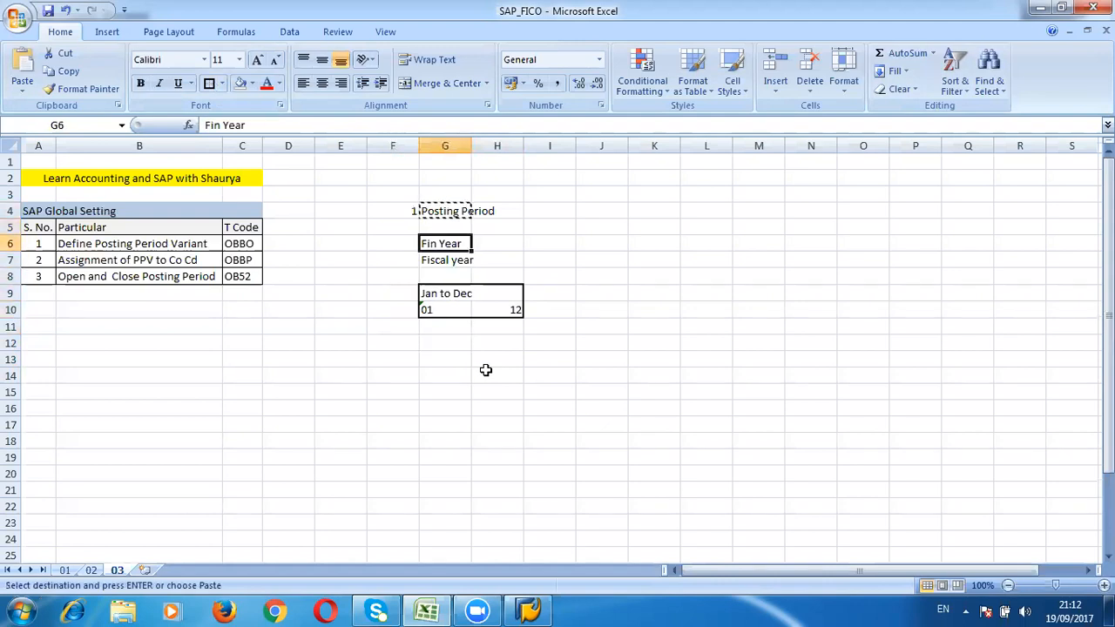
{"action": "key", "text": "Escape"}
Step: Copy Posting Period from G4 into G13 and autofit the width of column G
{"action": "key", "text": "Up"}
{"action": "key", "text": "Up"}
{"action": "key", "text": "ctrl+c"}
{"action": "key", "text": "Down"}
{"action": "key", "text": "Down"}
{"action": "key", "text": "Down"}
{"action": "key", "text": "Down"}
{"action": "key", "text": "Down"}
{"action": "key", "text": "Down"}
{"action": "key", "text": "Down"}
{"action": "key", "text": "Down"}
{"action": "key", "text": "Down"}
{"action": "key", "text": "Return"}
{"action": "key", "text": "Down"}
{"action": "key", "text": "Down"}
{"action": "key", "text": "Up"}
{"action": "key", "text": "Down"}
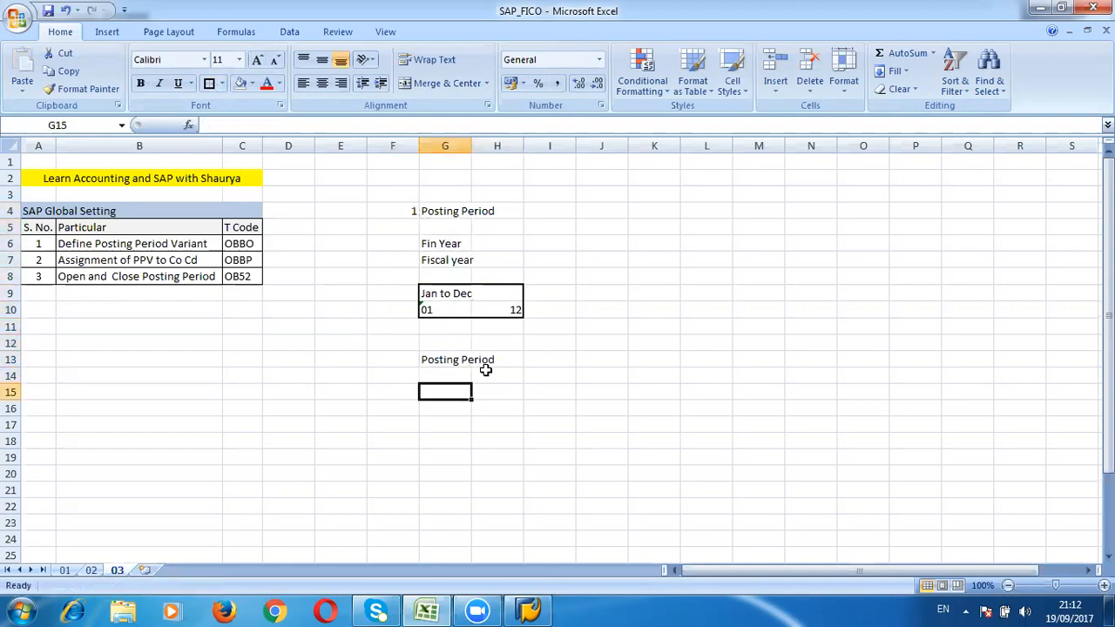
{"action": "double_click", "coordinate": [471, 145]}
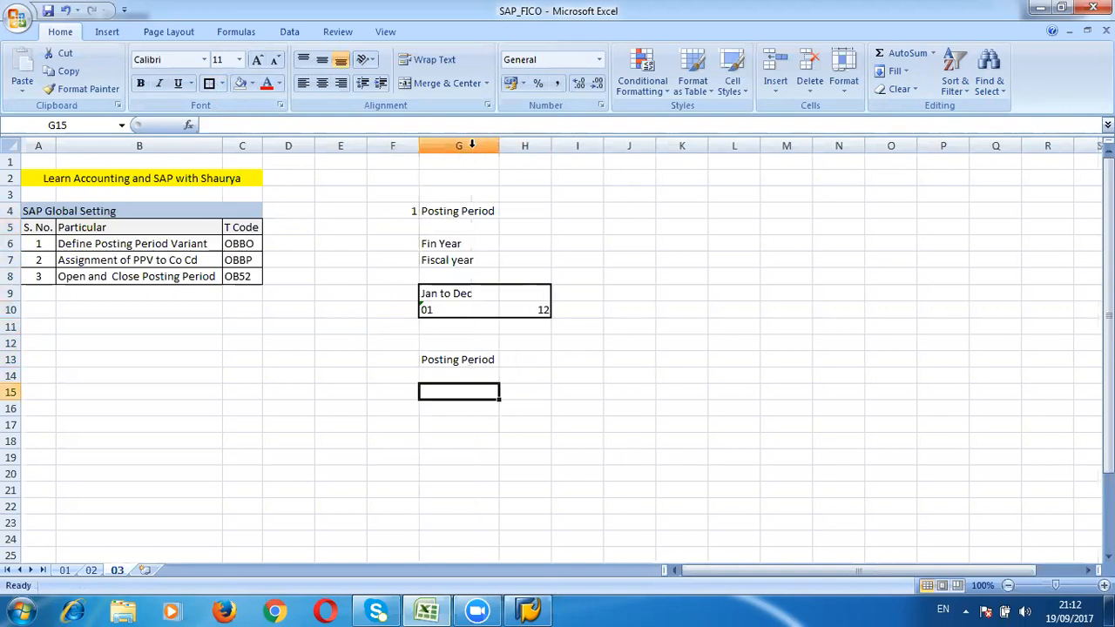
Step: Enter 09 as text in G15 and Open / Close in G16
{"action": "type", "text": "'09"}
{"action": "key", "text": "Return"}
{"action": "type", "text": "Open"}
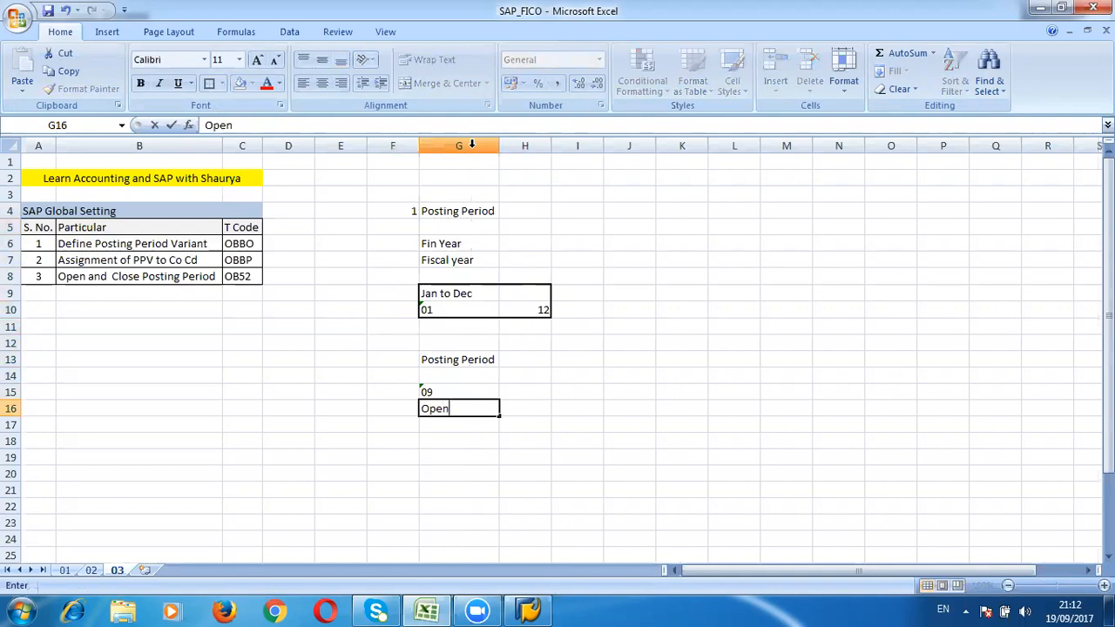
{"action": "type", "text": " / Close"}
{"action": "key", "text": "Return"}
{"action": "key", "text": "Up"}
{"action": "key", "text": "Up"}
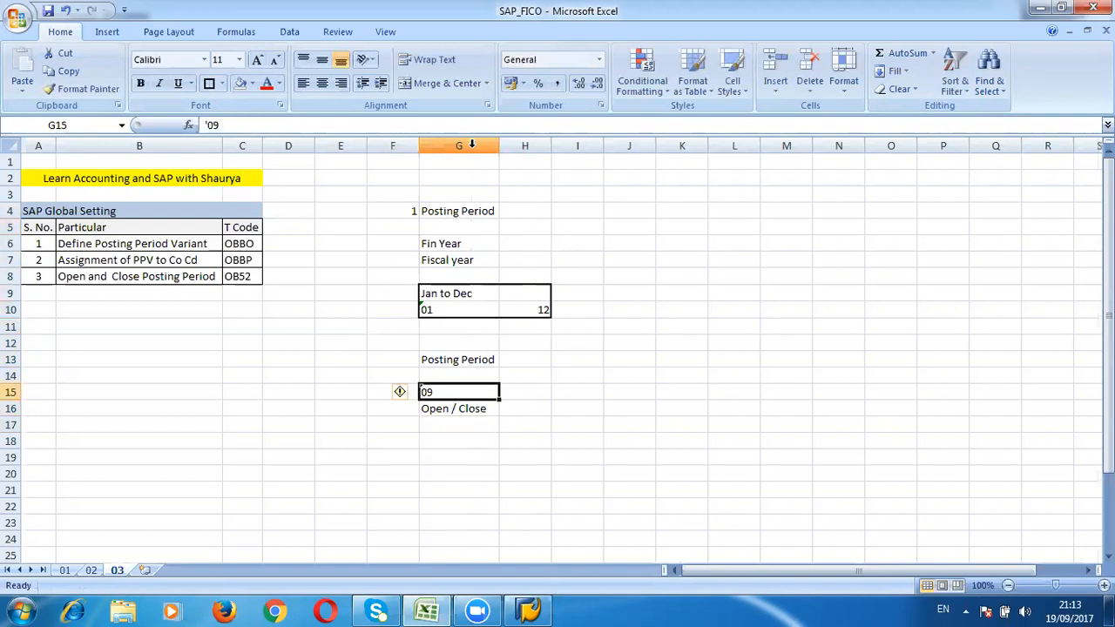
{"action": "key", "text": "Down"}
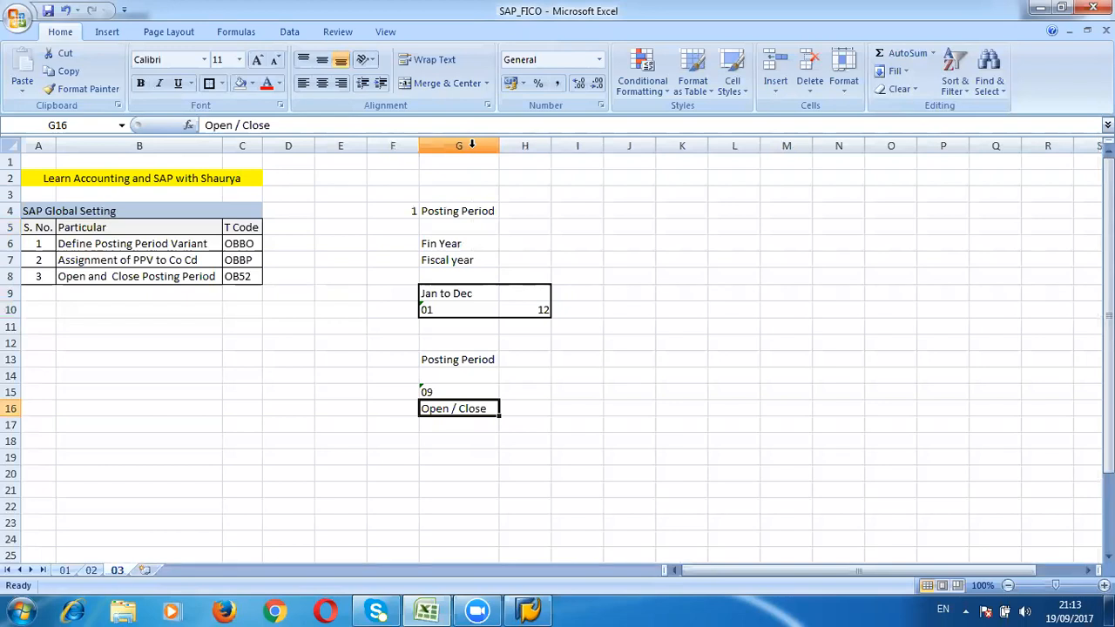
{"action": "key", "text": "Up"}
{"action": "key", "text": "Down"}
{"action": "key", "text": "Up"}
Step: Enter 10 in I15 and Oct in I16
{"action": "key", "text": "Right"}
{"action": "key", "text": "Right"}
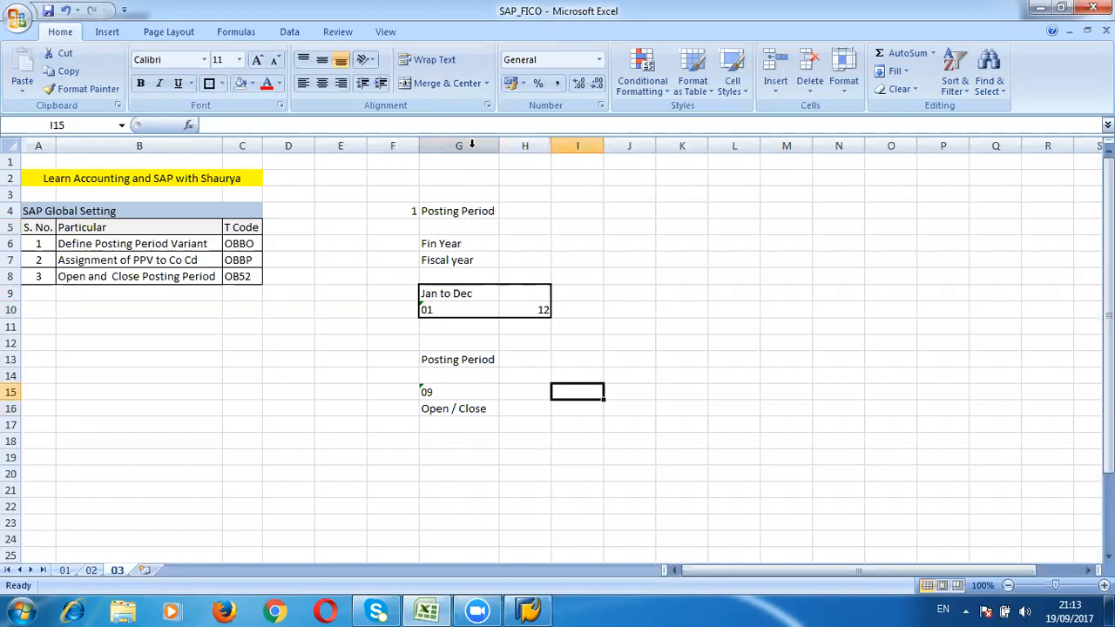
{"action": "type", "text": "OCl"}
{"action": "key", "text": "BackSpace"}
{"action": "key", "text": "BackSpace"}
{"action": "key", "text": "BackSpace"}
{"action": "type", "text": "10"}
{"action": "key", "text": "Return"}
{"action": "type", "text": "OCt"}
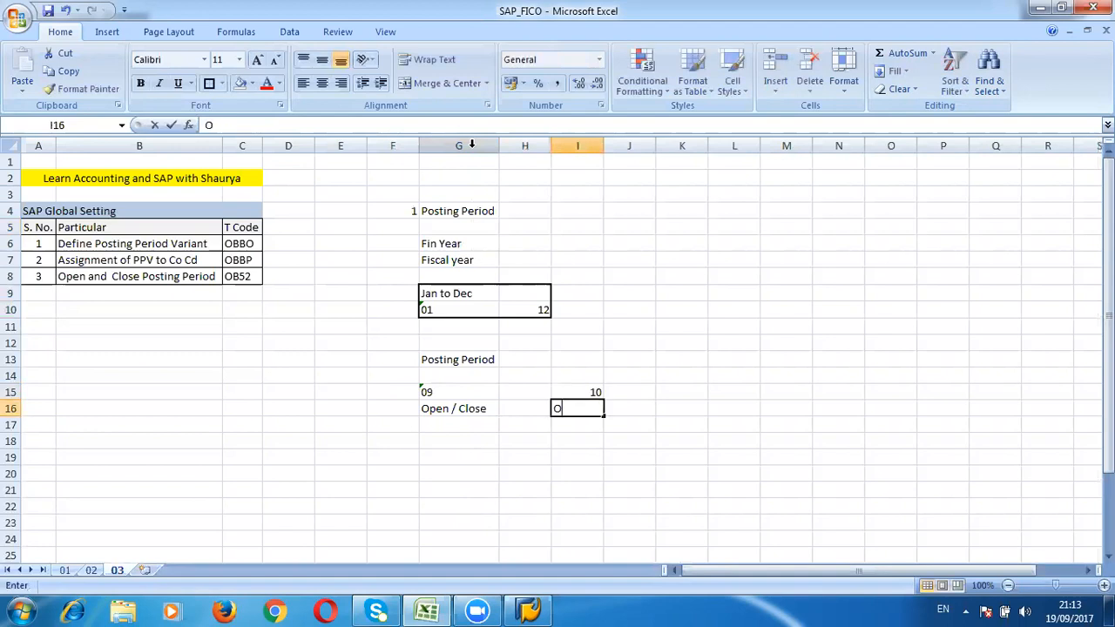
{"action": "key", "text": "Left"}
{"action": "key", "text": "Left"}
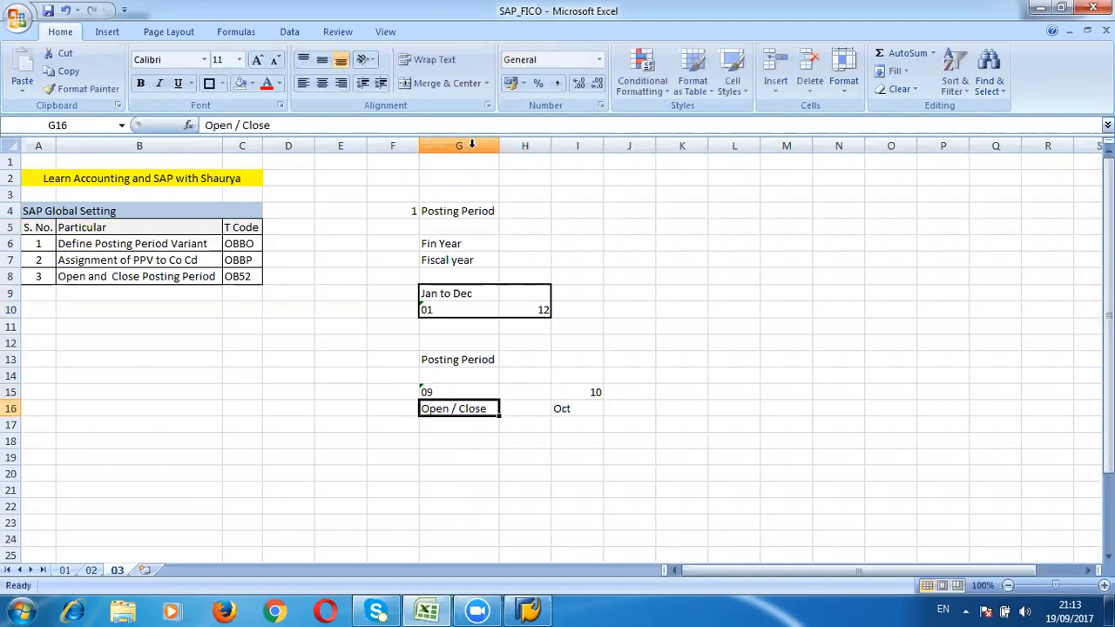
Step: Replace G16's text with Close and enter Open in I17
{"action": "type", "text": "Close"}
{"action": "key", "text": "Return"}
{"action": "key", "text": "Up"}
{"action": "key", "text": "Up"}
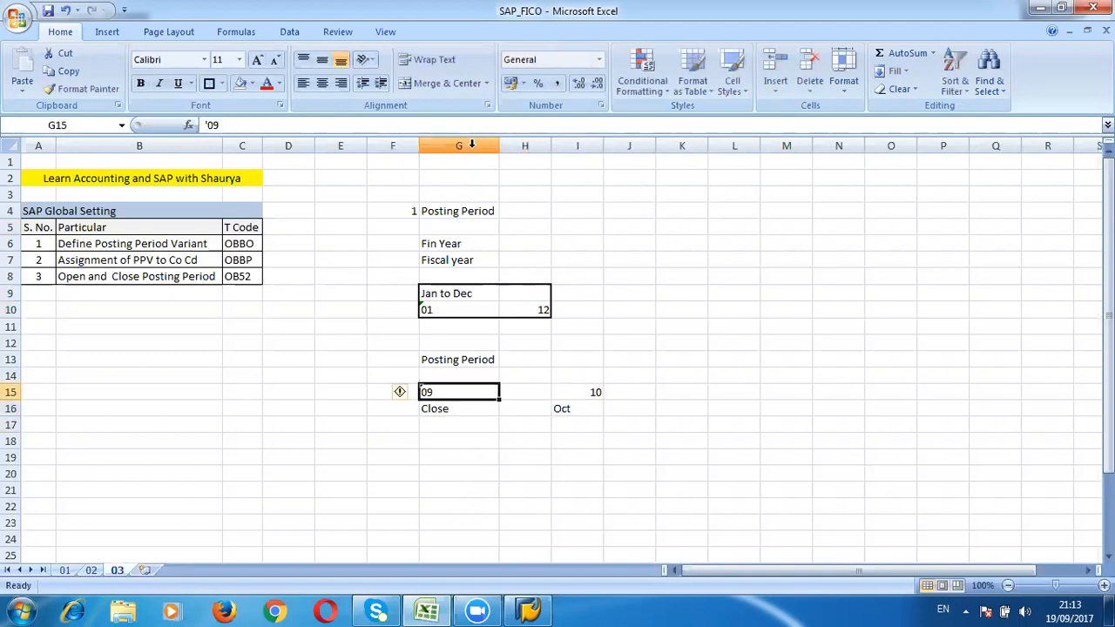
{"action": "key", "text": "Right"}
{"action": "key", "text": "Right"}
{"action": "key", "text": "Down"}
{"action": "key", "text": "Down"}
{"action": "type", "text": "Open"}
{"action": "key", "text": "Up"}
{"action": "key", "text": "Up"}
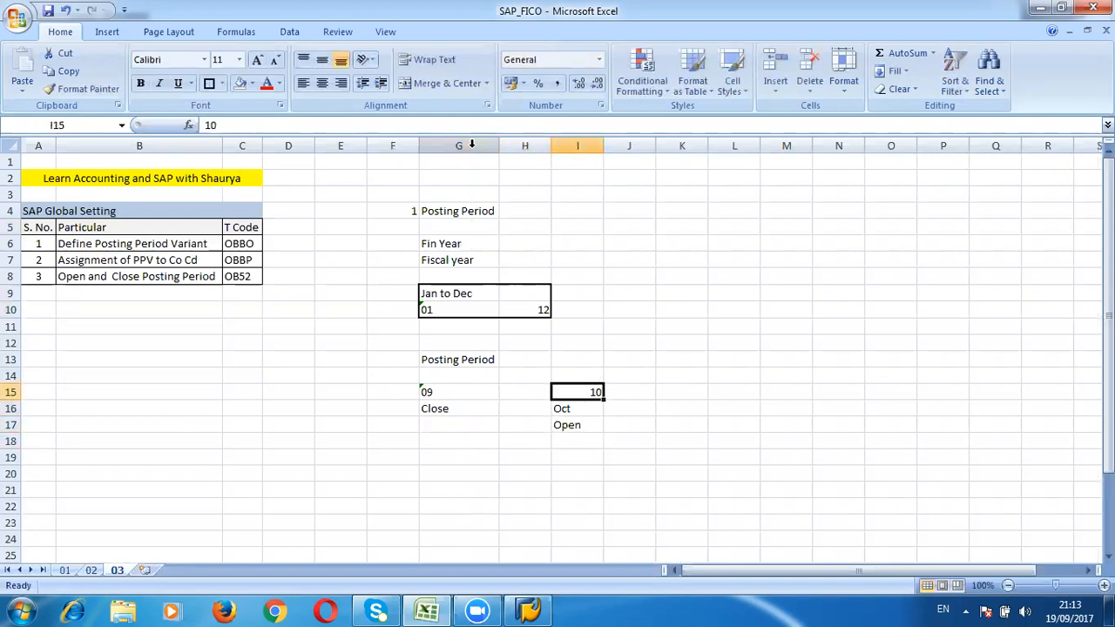
Step: Apply an outside border around the range G15:I18
{"action": "key", "text": "shift+Down"}
{"action": "key", "text": "shift+Down"}
{"action": "key", "text": "Left"}
{"action": "key", "text": "Left"}
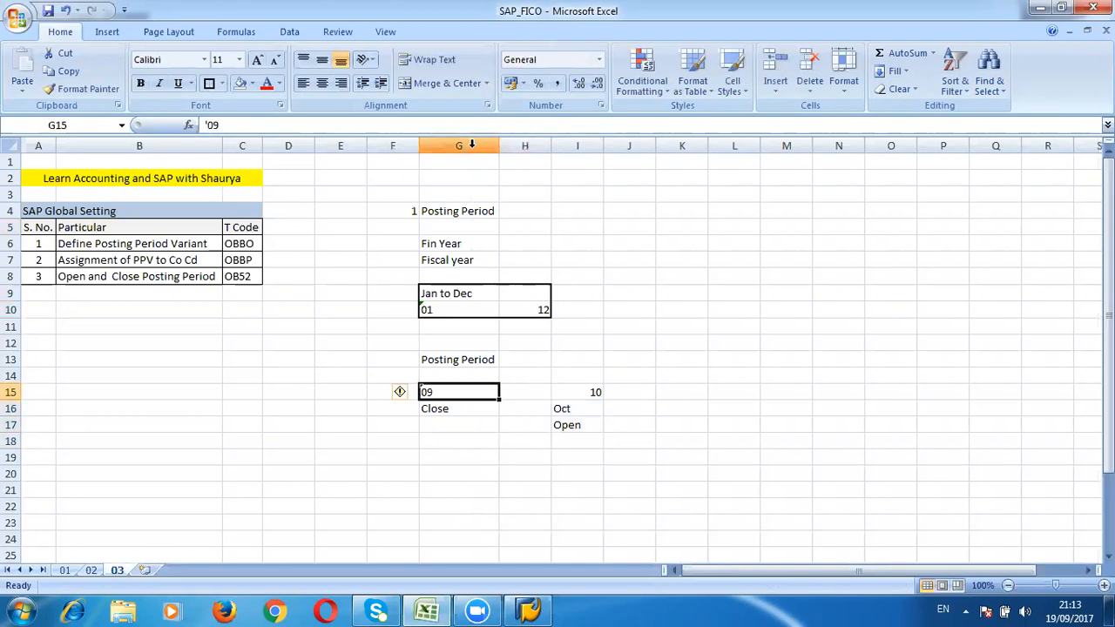
{"action": "key", "text": "shift+Down"}
{"action": "key", "text": "shift+Down"}
{"action": "key", "text": "shift+Down"}
{"action": "key", "text": "Right"}
{"action": "key", "text": "Right"}
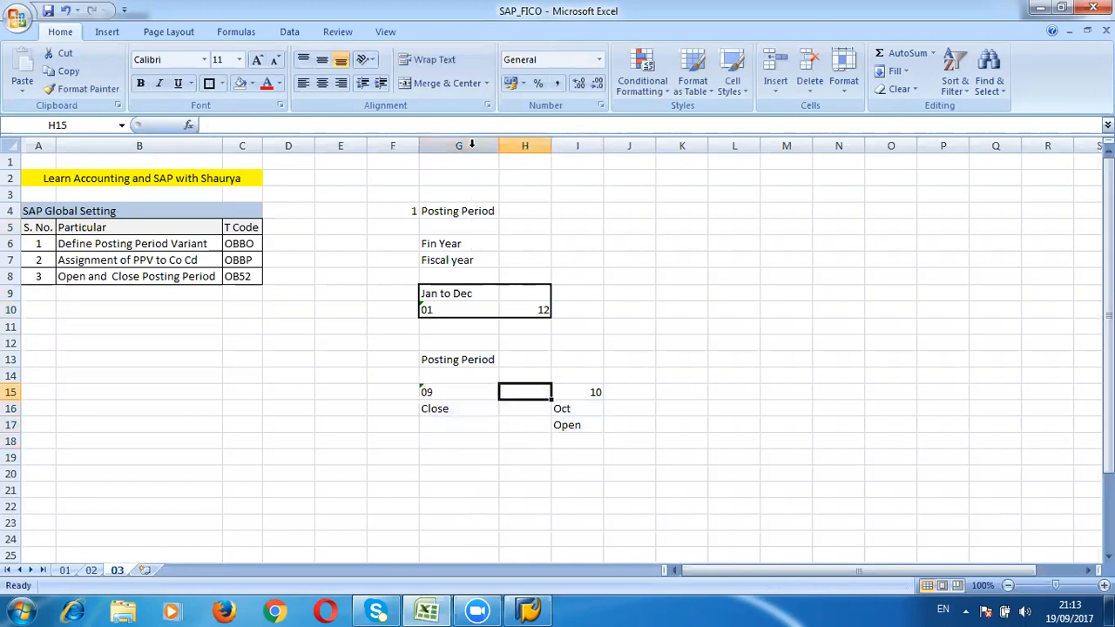
{"action": "key", "text": "shift+Down"}
{"action": "key", "text": "shift+Down"}
{"action": "key", "text": "shift+Down"}
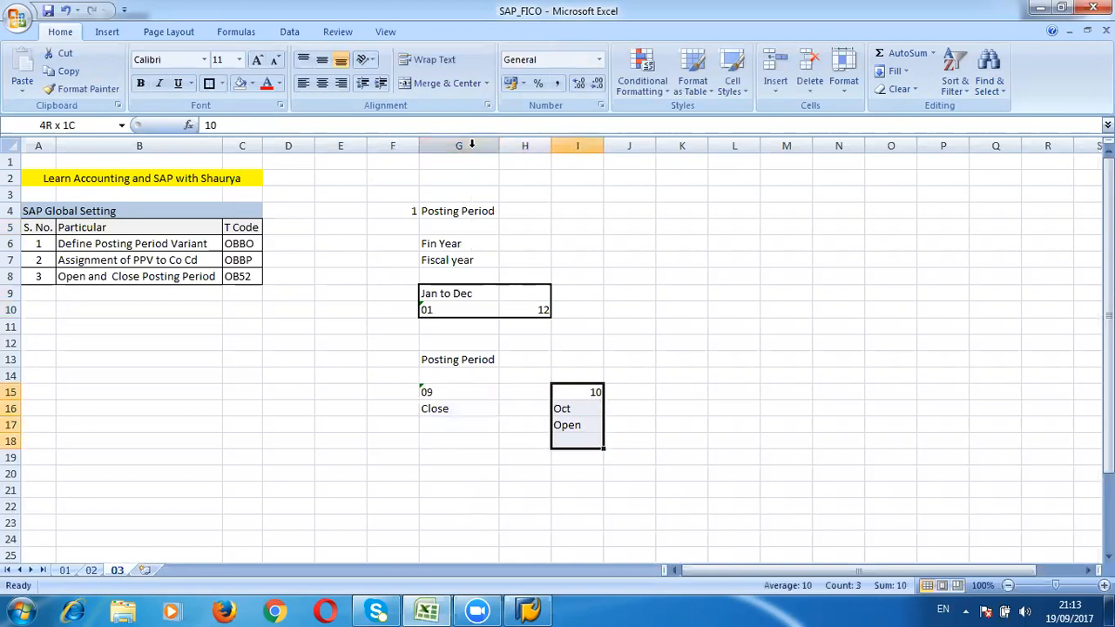
{"action": "key", "text": "Down"}
{"action": "key", "text": "Down"}
{"action": "key", "text": "shift+Down"}
{"action": "key", "text": "shift+Down"}
{"action": "key", "text": "shift+Up"}
{"action": "key", "text": "shift+Up"}
{"action": "key", "text": "Up"}
{"action": "key", "text": "Up"}
{"action": "key", "text": "shift+Down"}
{"action": "key", "text": "shift+Down"}
{"action": "key", "text": "shift+Down"}
{"action": "key", "text": "shift+Left"}
{"action": "key", "text": "shift+Left"}
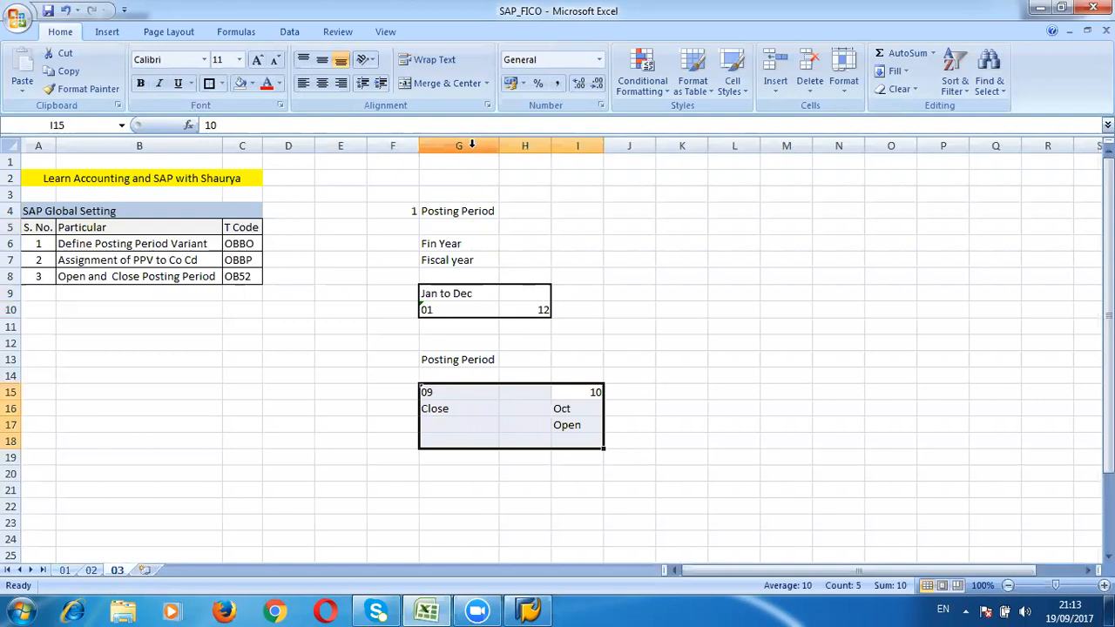
{"action": "left_click", "coordinate": [209, 84]}
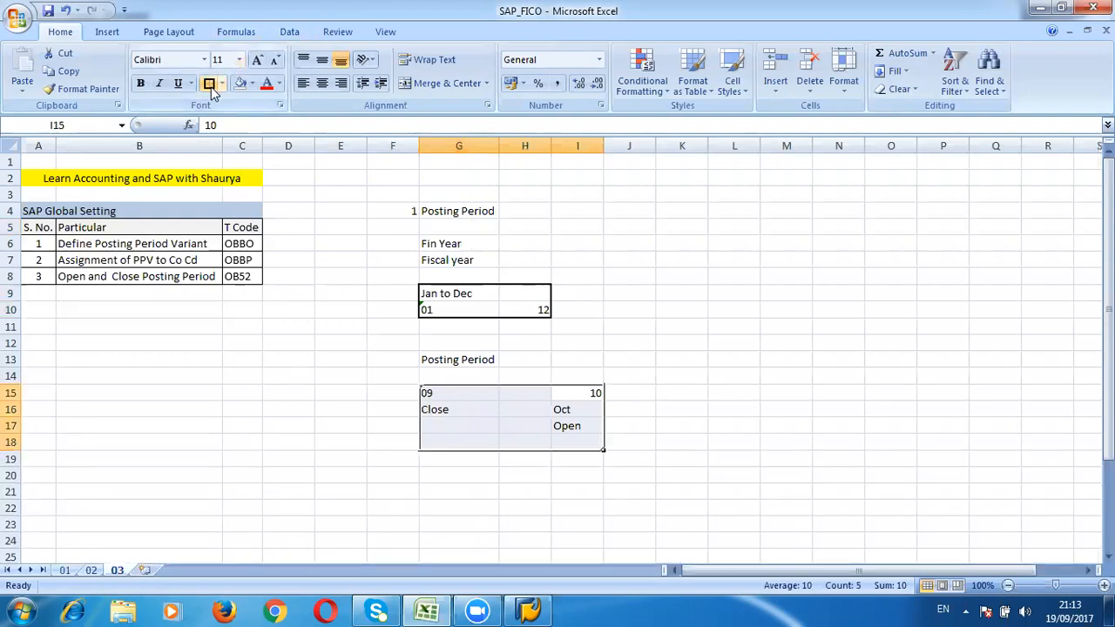
{"action": "key", "text": "Down"}
{"action": "key", "text": "Down"}
{"action": "key", "text": "Up"}
{"action": "key", "text": "Up"}
{"action": "key", "text": "shift+Down"}
{"action": "key", "text": "shift+Down"}
{"action": "key", "text": "shift+Down"}
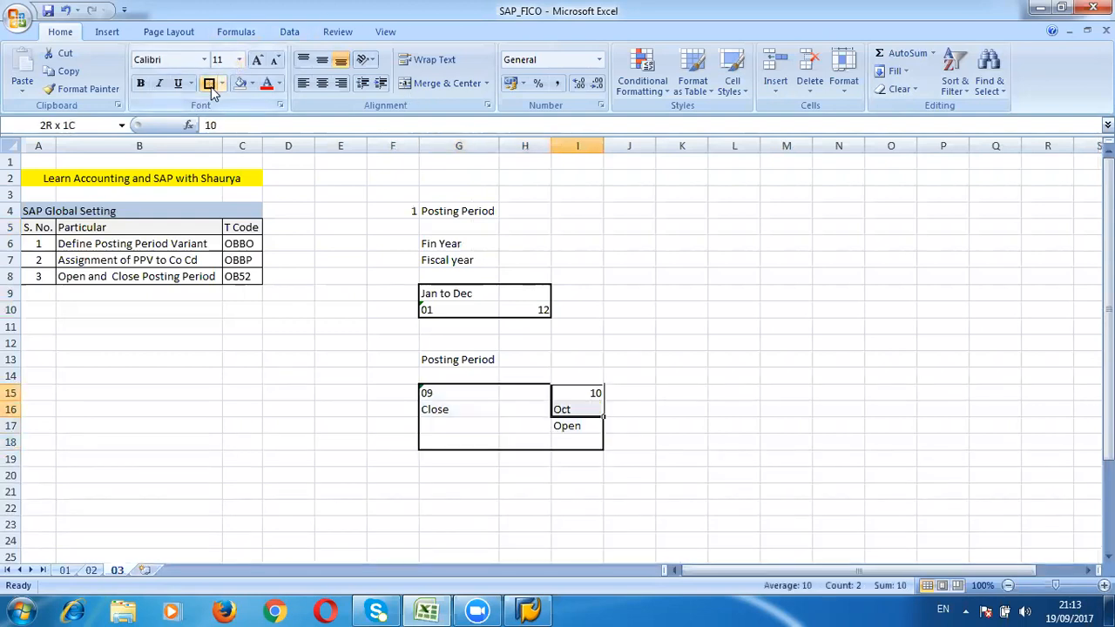
{"action": "key", "text": "Down"}
{"action": "key", "text": "Down"}
{"action": "key", "text": "Down"}
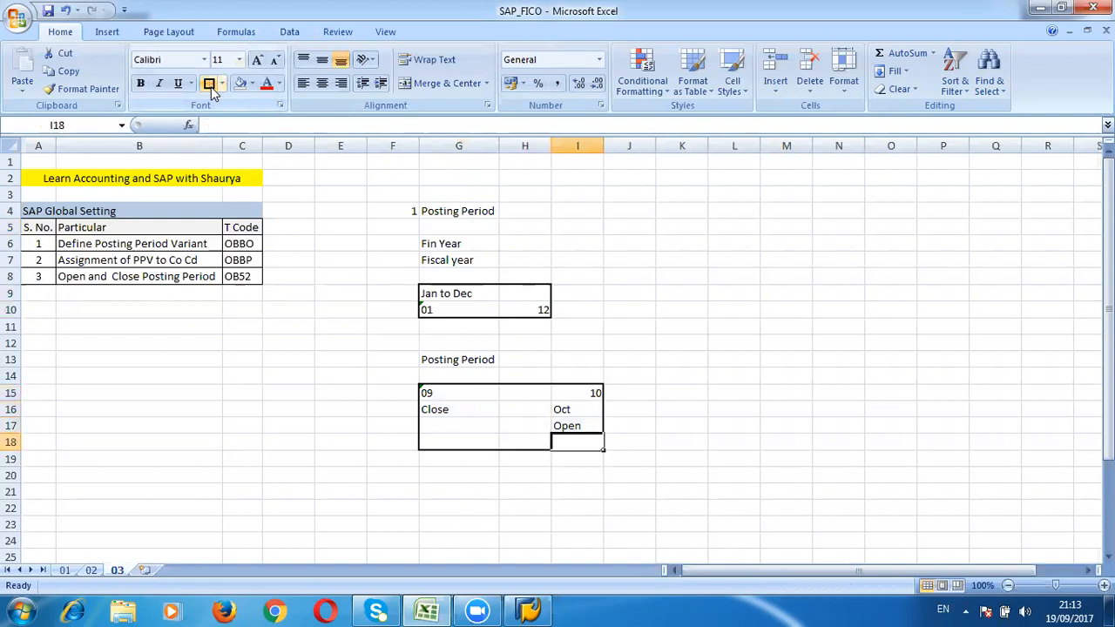
{"action": "key", "text": "Up"}
{"action": "key", "text": "Up"}
{"action": "key", "text": "Up"}
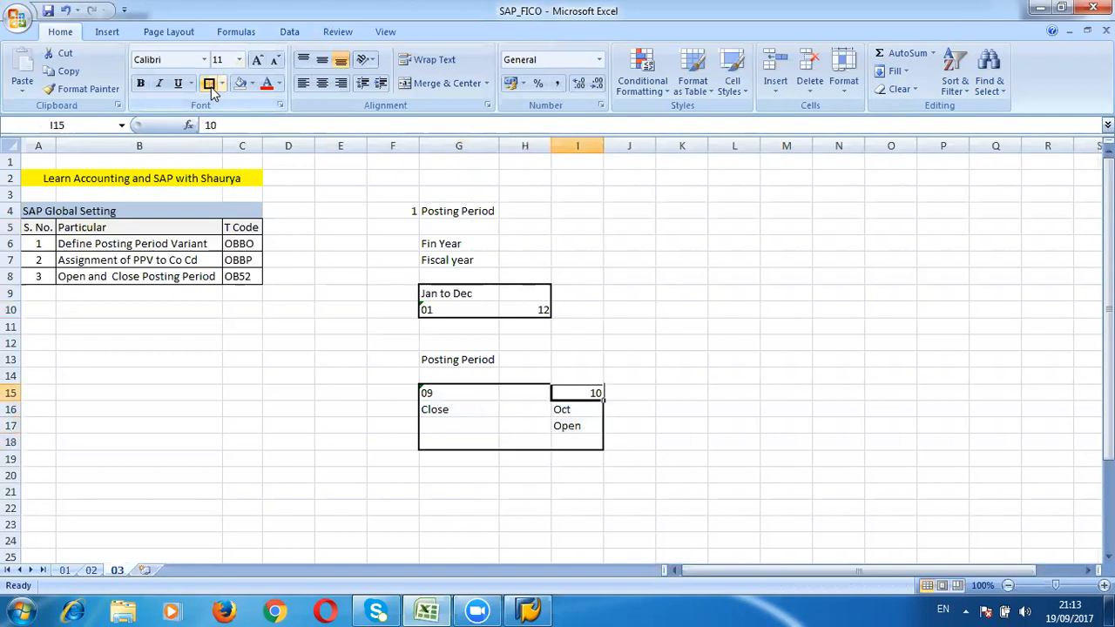
{"action": "key", "text": "Down"}
{"action": "key", "text": "Down"}
{"action": "key", "text": "Left"}
{"action": "key", "text": "Left"}
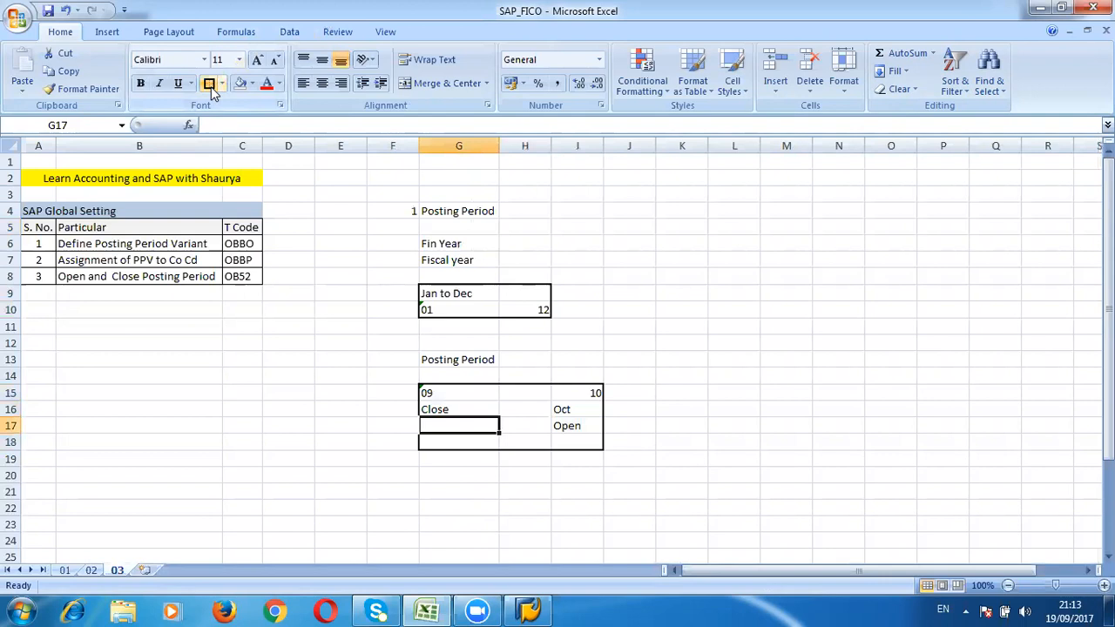
{"action": "key", "text": "Up"}
{"action": "key", "text": "Down"}
{"action": "key", "text": "Down"}
{"action": "key", "text": "Up"}
{"action": "key", "text": "Down"}
{"action": "key", "text": "Down"}
{"action": "key", "text": "Up"}
{"action": "key", "text": "Up"}
{"action": "key", "text": "Right"}
{"action": "key", "text": "Right"}
{"action": "key", "text": "Left"}
{"action": "key", "text": "Left"}
{"action": "key", "text": "Down"}
{"action": "key", "text": "Down"}
{"action": "key", "text": "Down"}
{"action": "key", "text": "Up"}
{"action": "key", "text": "Up"}
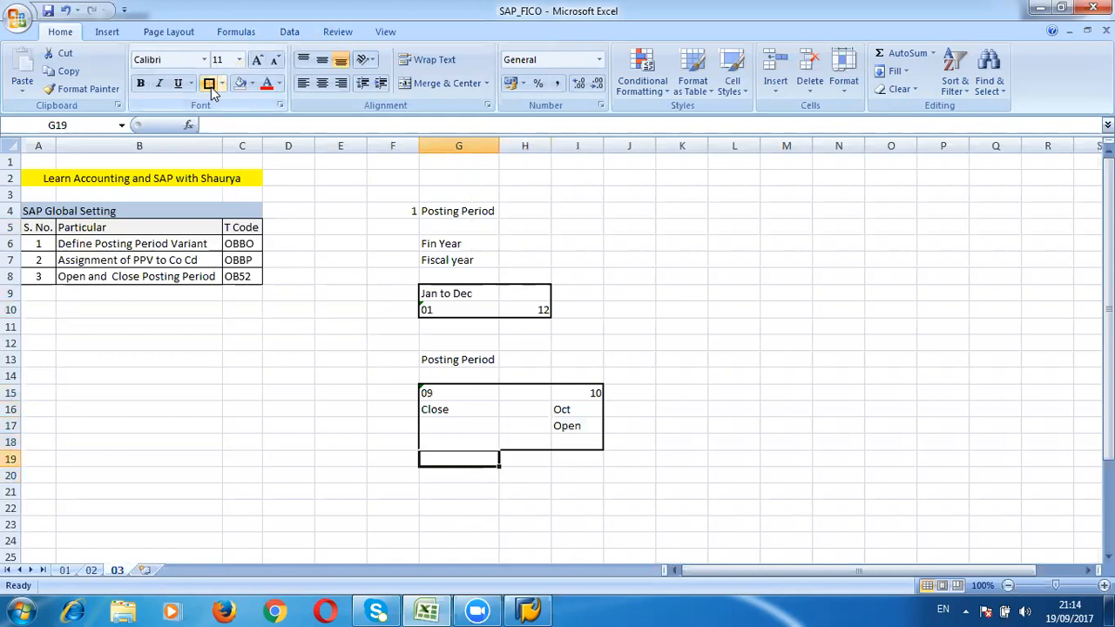
{"action": "key", "text": "Down"}
{"action": "key", "text": "Down"}
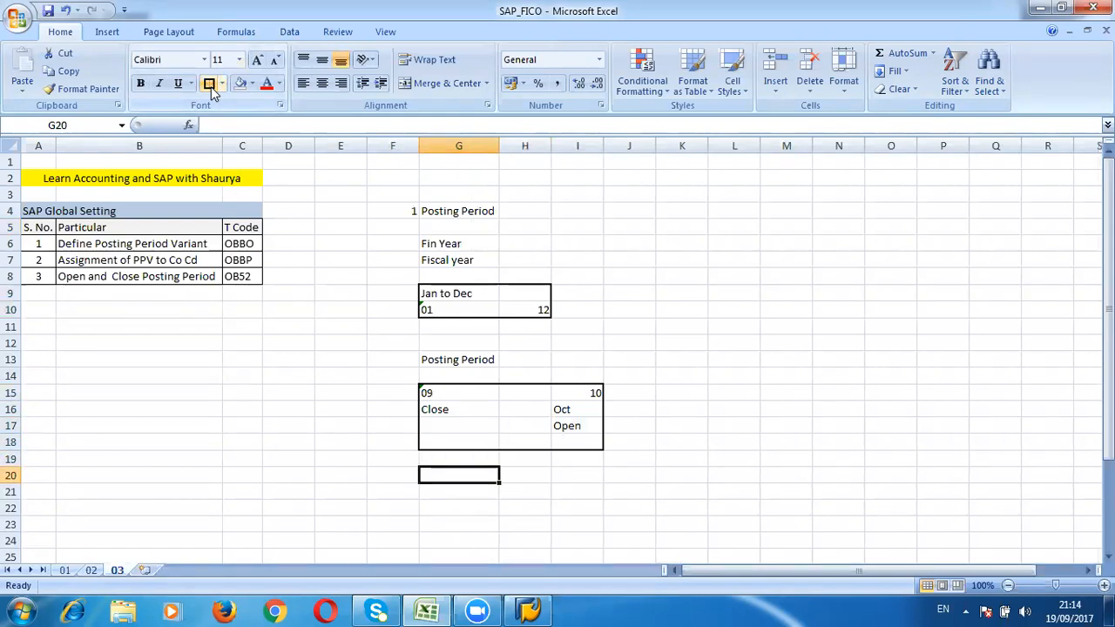
Step: Copy the Define Posting Period Variant row with its T code OBBO into G22:H22
{"action": "key", "text": "Left"}
{"action": "key", "text": "Right"}
{"action": "key", "text": "Up"}
{"action": "key", "text": "Up"}
{"action": "key", "text": "Up"}
{"action": "key", "text": "Up"}
{"action": "key", "text": "Up"}
{"action": "key", "text": "Up"}
{"action": "key", "text": "Left"}
{"action": "key", "text": "Left"}
{"action": "key", "text": "Left"}
{"action": "key", "text": "Left"}
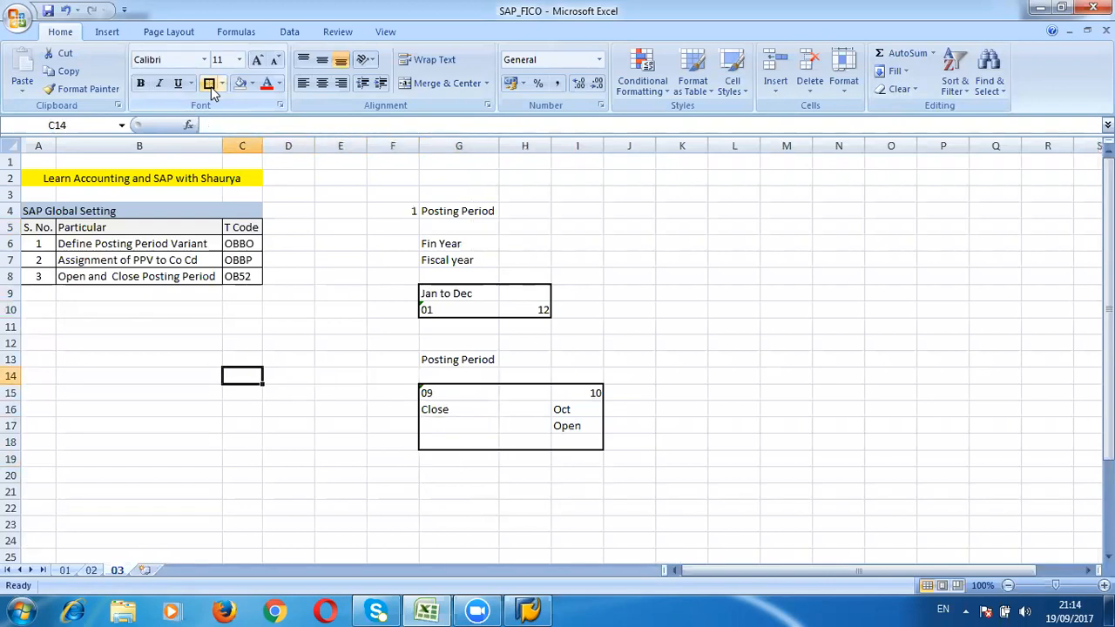
{"action": "key", "text": "Left"}
{"action": "key", "text": "Up"}
{"action": "key", "text": "Up"}
{"action": "key", "text": "Up"}
{"action": "key", "text": "Up"}
{"action": "key", "text": "Up"}
{"action": "key", "text": "Up"}
{"action": "key", "text": "Up"}
{"action": "key", "text": "Up"}
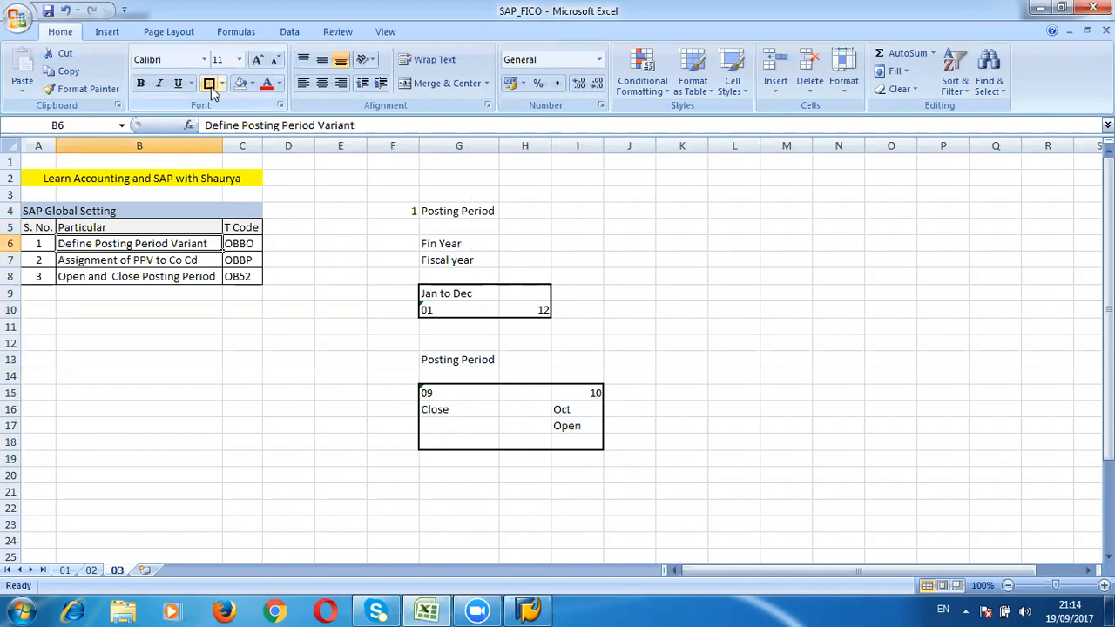
{"action": "key", "text": "shift+Right"}
{"action": "key", "text": "shift+Down"}
{"action": "key", "text": "shift+Down"}
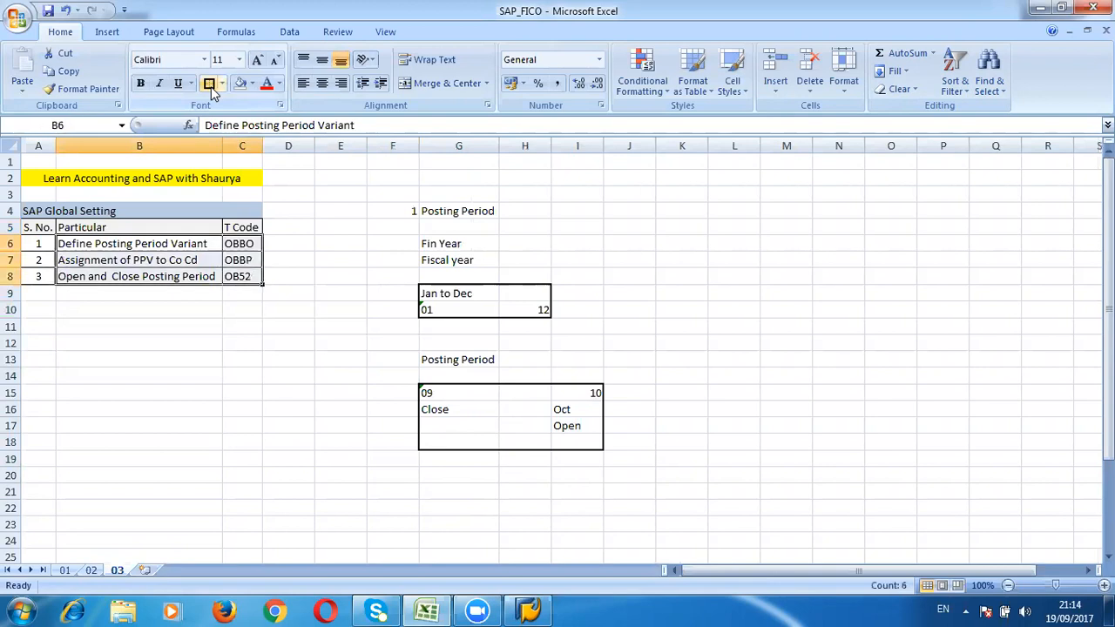
{"action": "key", "text": "Down"}
{"action": "key", "text": "Up"}
{"action": "key", "text": "shift+Right"}
{"action": "key", "text": "ctrl+c"}
{"action": "key", "text": "Down"}
{"action": "key", "text": "Right"}
{"action": "key", "text": "Right"}
{"action": "key", "text": "Down"}
{"action": "key", "text": "Right"}
{"action": "key", "text": "Down"}
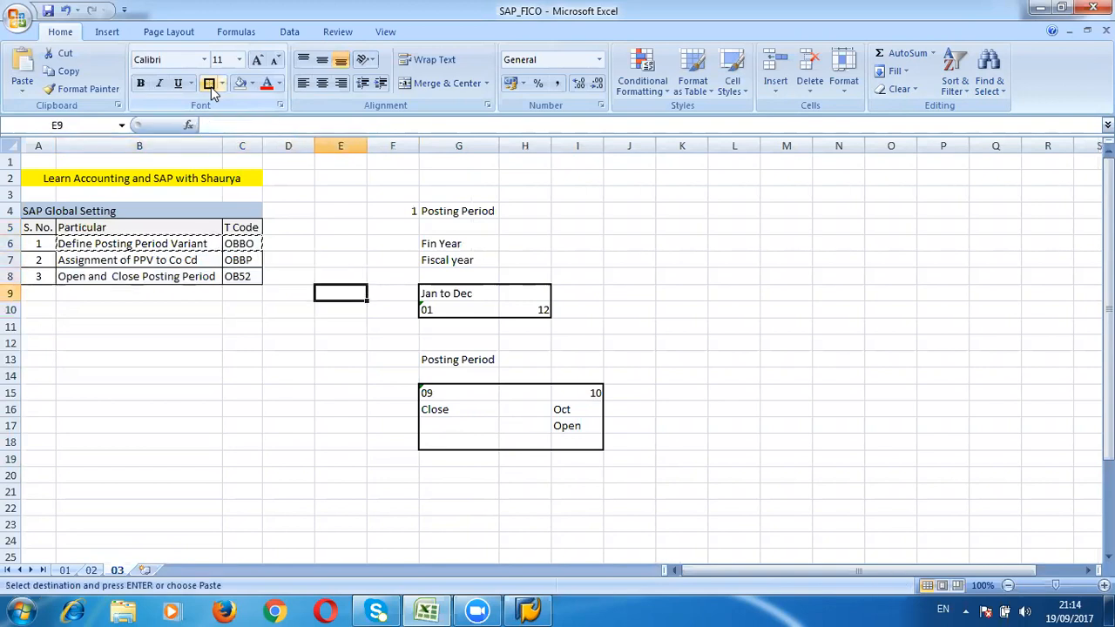
{"action": "key", "text": "Right"}
{"action": "key", "text": "Down"}
{"action": "key", "text": "Down"}
{"action": "key", "text": "Down"}
{"action": "key", "text": "Down"}
{"action": "key", "text": "Down"}
{"action": "key", "text": "Down"}
{"action": "key", "text": "Down"}
{"action": "key", "text": "Down"}
{"action": "key", "text": "Down"}
{"action": "key", "text": "Down"}
{"action": "key", "text": "Down"}
{"action": "key", "text": "Right"}
{"action": "key", "text": "Down"}
{"action": "key", "text": "Down"}
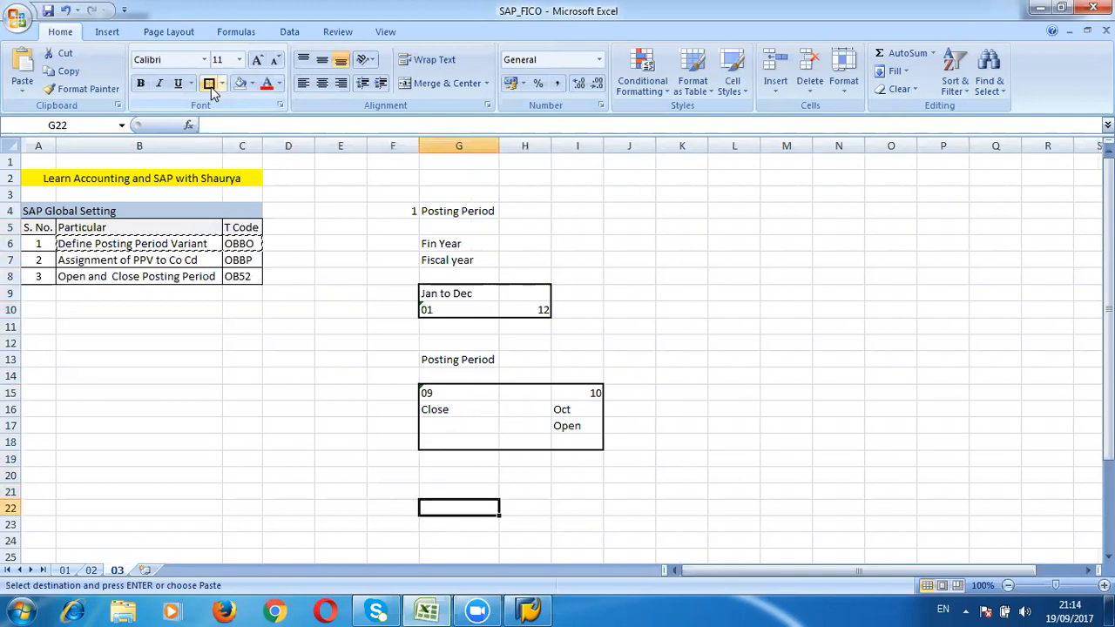
{"action": "key", "text": "Return"}
Step: Enter 1 as the serial number in F22 and autofit column G to its text
{"action": "key", "text": "Left"}
{"action": "type", "text": "1"}
{"action": "key", "text": "Tab"}
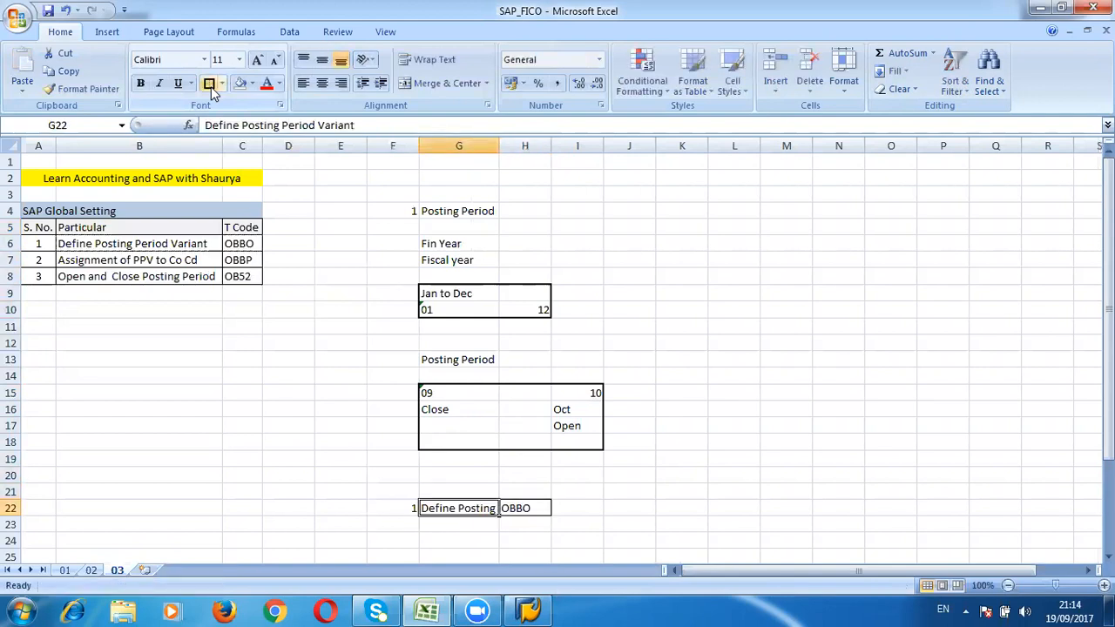
{"action": "double_click", "coordinate": [500, 145]}
Step: Copy the OBBO code and run it as a transaction in SAP
{"action": "key", "text": "Right"}
{"action": "key", "text": "ctrl+c"}
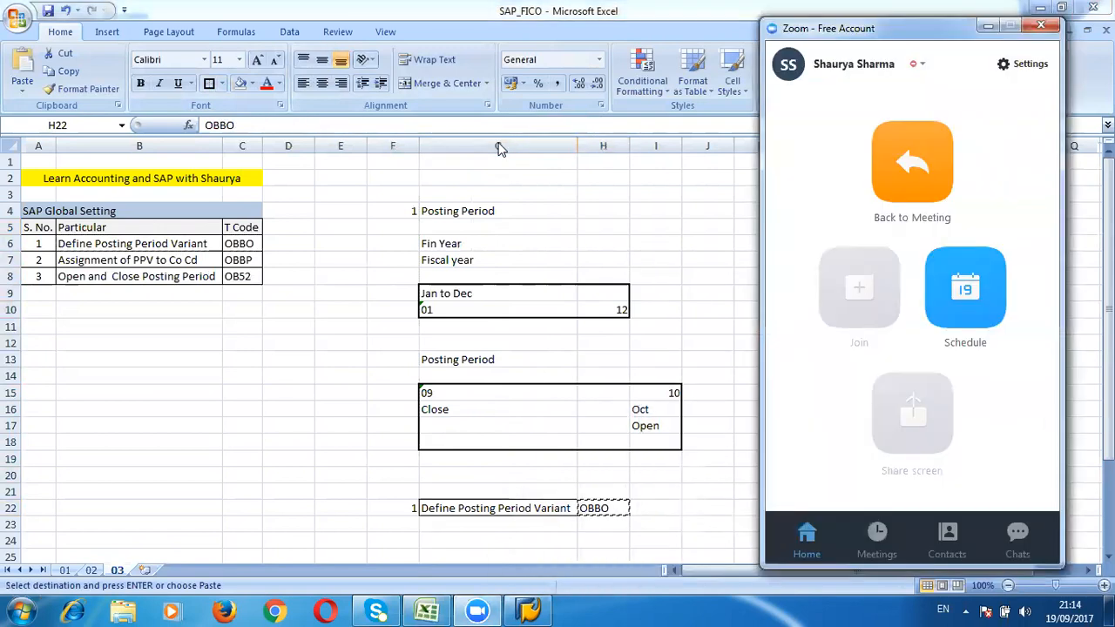
{"action": "key", "text": "alt+Tab"}
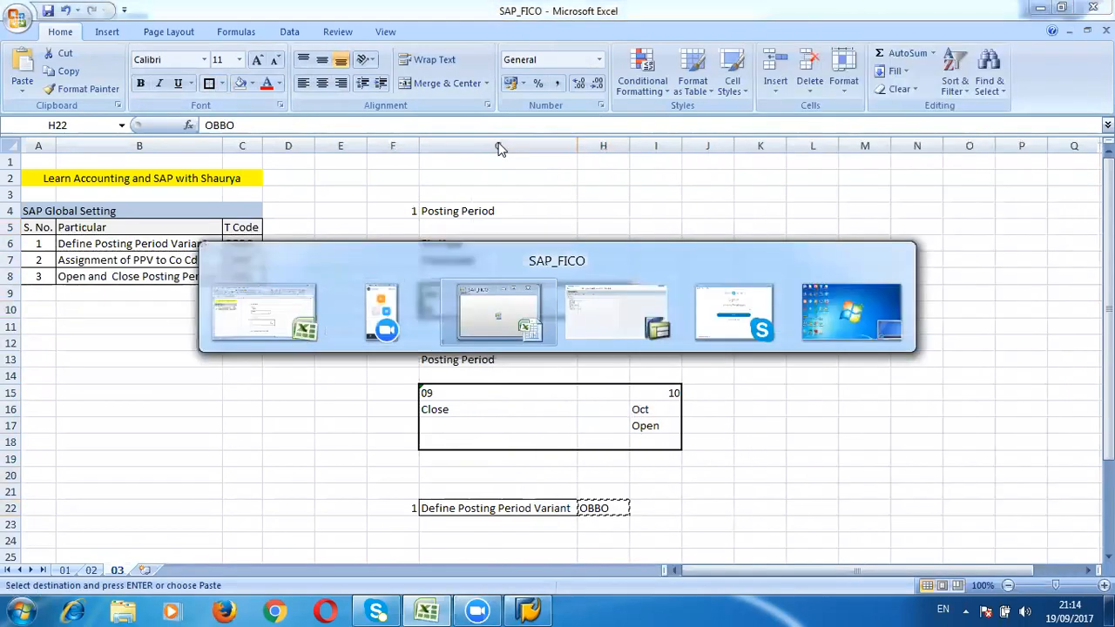
{"action": "key", "text": "ctrl+v"}
{"action": "key", "text": "Return"}
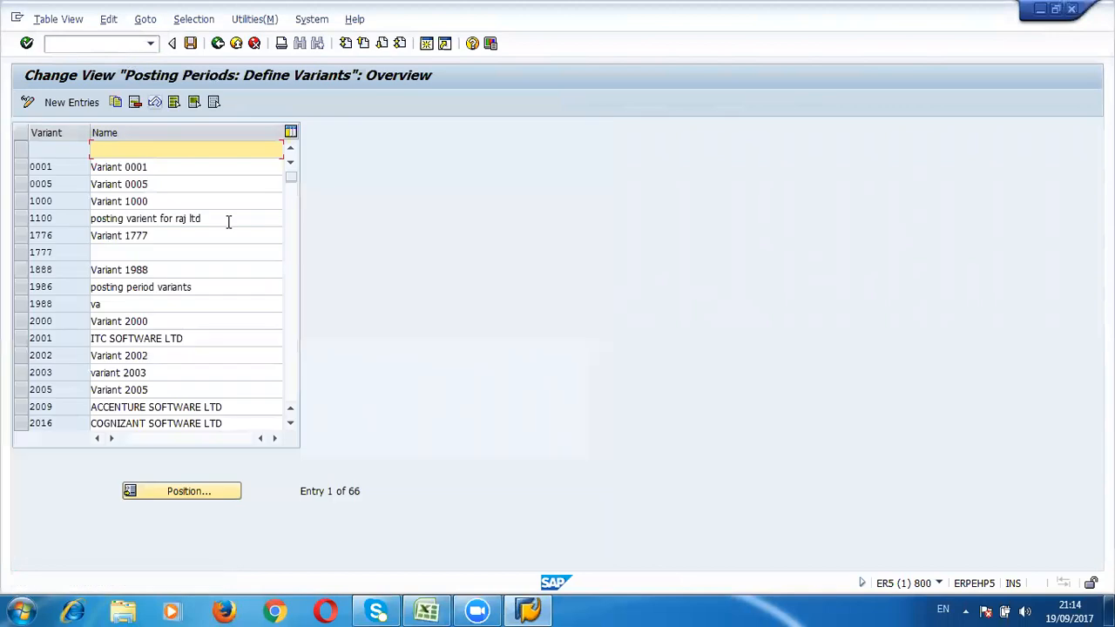
Step: Create a new posting period variant TS71 named PPV for TS71 and save it
{"action": "left_click", "coordinate": [80, 103]}
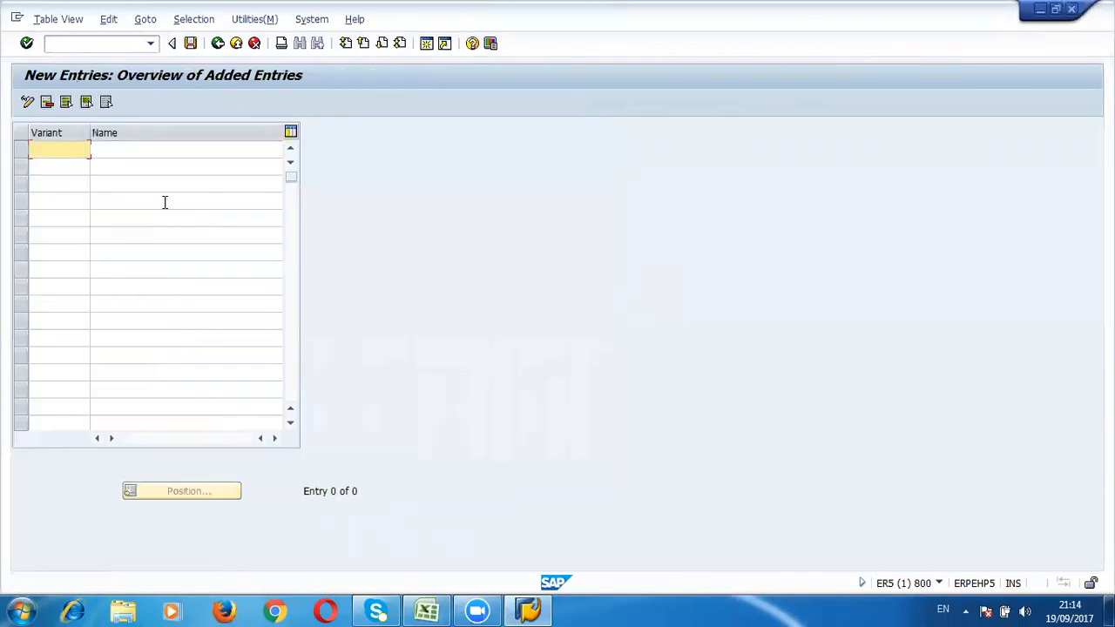
{"action": "type", "text": "TS"}
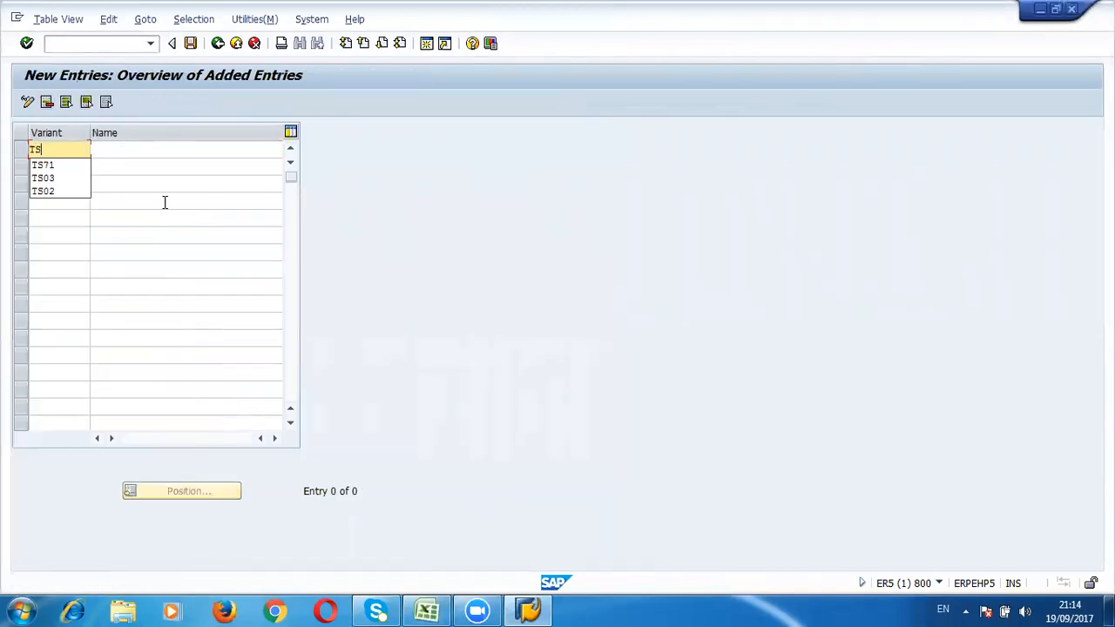
{"action": "type", "text": "71"}
{"action": "key", "text": "Tab"}
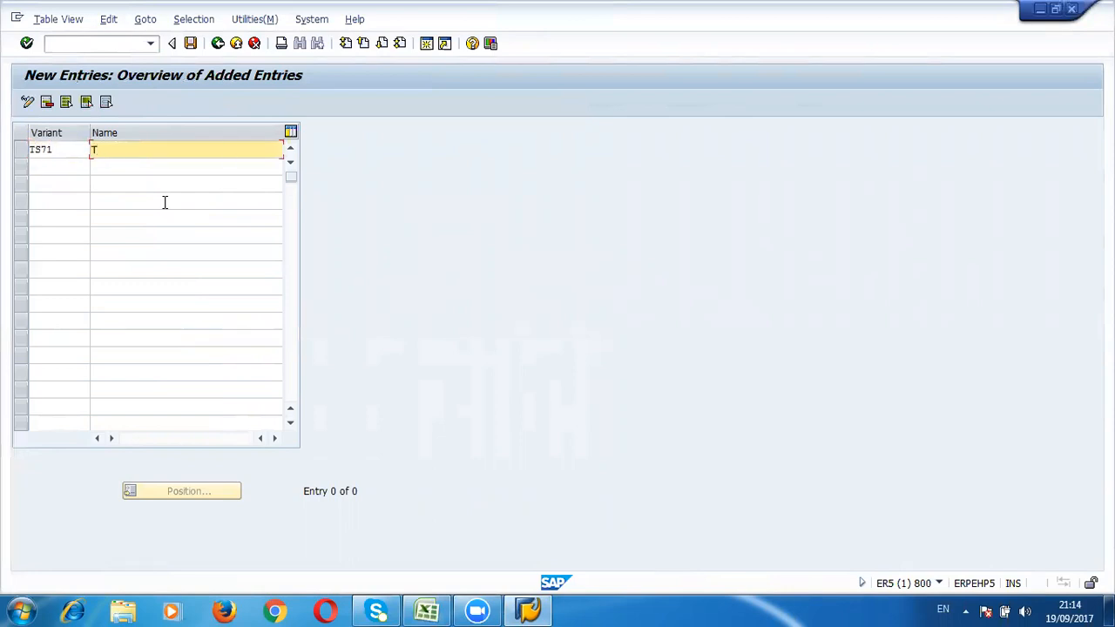
{"action": "type", "text": "PPV for "}
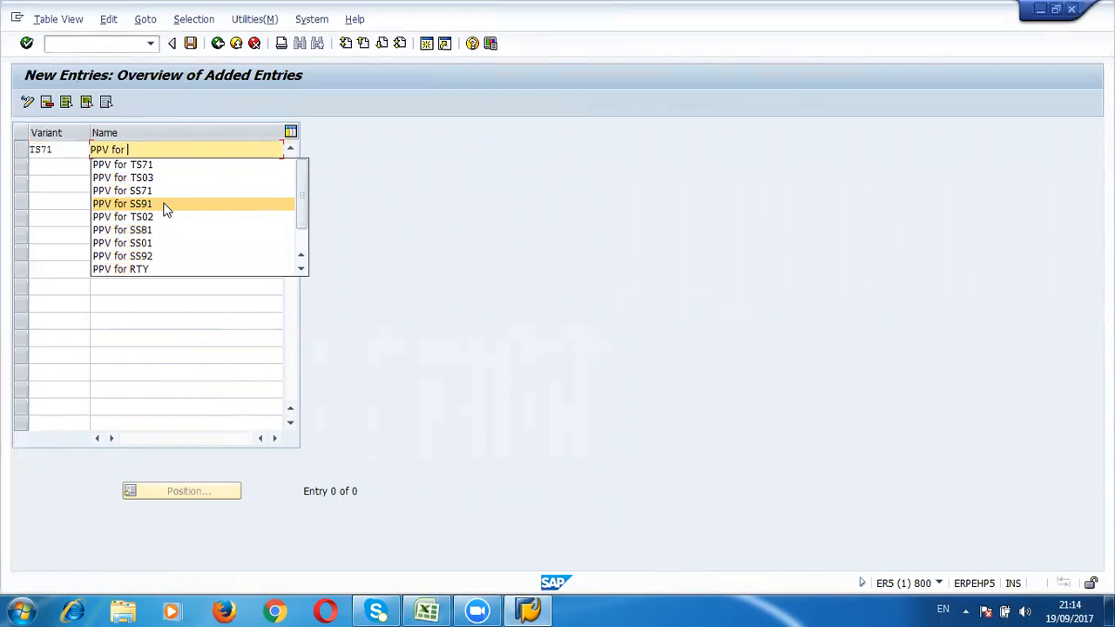
{"action": "type", "text": "TS71"}
{"action": "key", "text": "Return"}
{"action": "key", "text": "ctrl+s"}
{"action": "key", "text": "Return"}
Step: Exit the transaction back to the SAP Easy Access menu with /n
{"action": "left_click", "coordinate": [122, 44]}
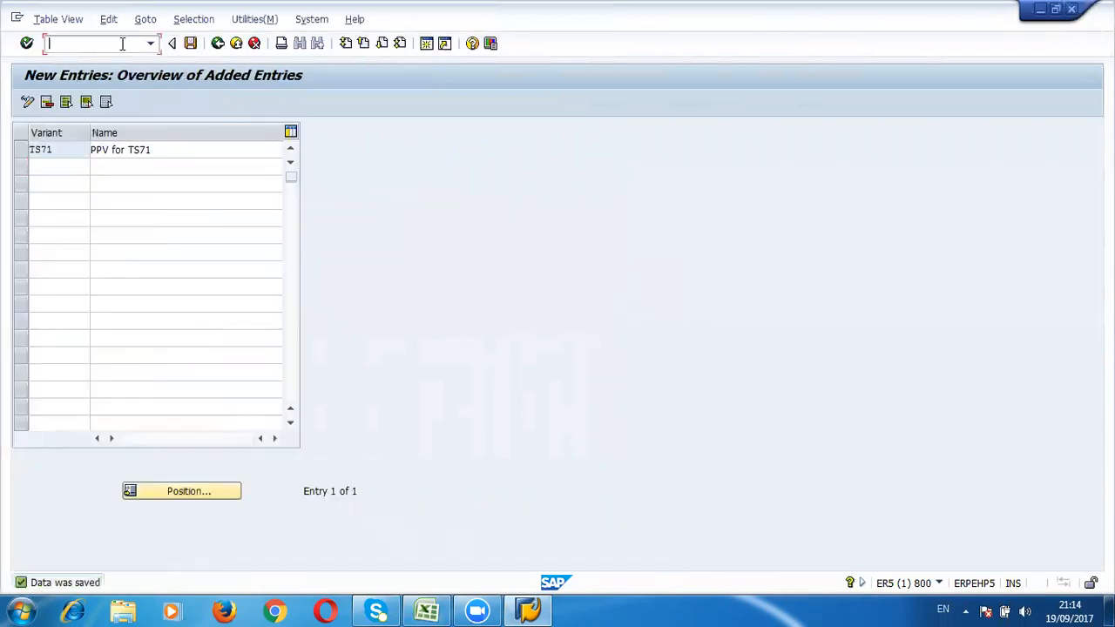
{"action": "type", "text": "/n"}
{"action": "key", "text": "Return"}
Step: Copy the Assignment of PPV to Co Cd row with its T code OBBP into G25:H25
{"action": "key", "text": "alt+Tab"}
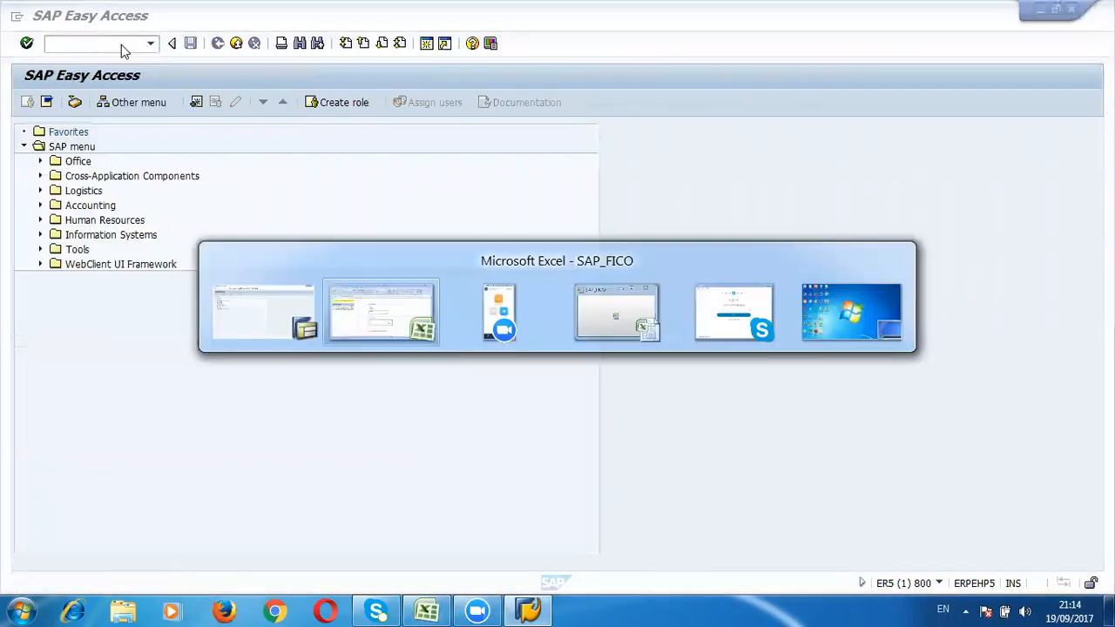
{"action": "key", "text": "Down"}
{"action": "key", "text": "Left"}
{"action": "key", "text": "Left"}
{"action": "key", "text": "Left"}
{"action": "key", "text": "Left"}
{"action": "key", "text": "Left"}
{"action": "key", "text": "Left"}
{"action": "key", "text": "ctrl+Up"}
{"action": "key", "text": "Up"}
{"action": "key", "text": "shift+Right"}
{"action": "key", "text": "ctrl+c"}
{"action": "key", "text": "Right"}
{"action": "key", "text": "Down"}
{"action": "key", "text": "Right"}
{"action": "key", "text": "Right"}
{"action": "key", "text": "Right"}
{"action": "key", "text": "Right"}
{"action": "key", "text": "Right"}
{"action": "key", "text": "Right"}
{"action": "key", "text": "Right"}
{"action": "key", "text": "Right"}
{"action": "key", "text": "Down"}
{"action": "key", "text": "Down"}
{"action": "key", "text": "Down"}
{"action": "key", "text": "Down"}
{"action": "key", "text": "Down"}
{"action": "key", "text": "Down"}
{"action": "key", "text": "Down"}
{"action": "key", "text": "Down"}
{"action": "key", "text": "Down"}
{"action": "key", "text": "Down"}
{"action": "key", "text": "Down"}
{"action": "key", "text": "Down"}
{"action": "key", "text": "Down"}
{"action": "key", "text": "Down"}
{"action": "key", "text": "Down"}
{"action": "key", "text": "Down"}
{"action": "key", "text": "Left"}
{"action": "key", "text": "Left"}
{"action": "key", "text": "Left"}
{"action": "key", "text": "Left"}
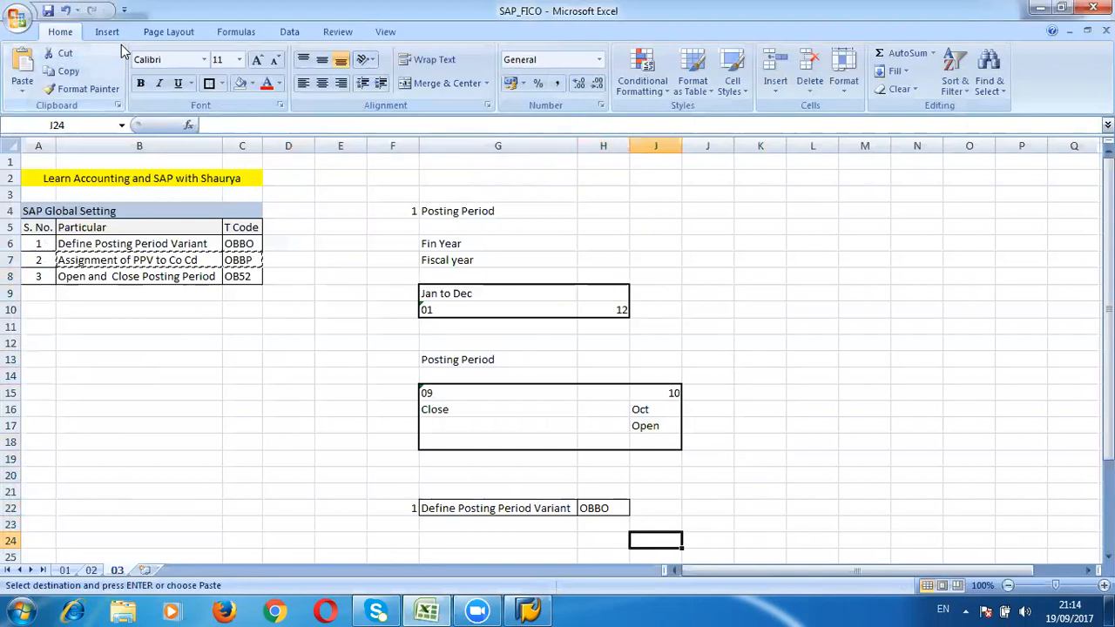
{"action": "key", "text": "Down"}
{"action": "key", "text": "Return"}
Step: Enter 2 as the serial number in F25 and TS71 in G23
{"action": "key", "text": "Left"}
{"action": "type", "text": "2"}
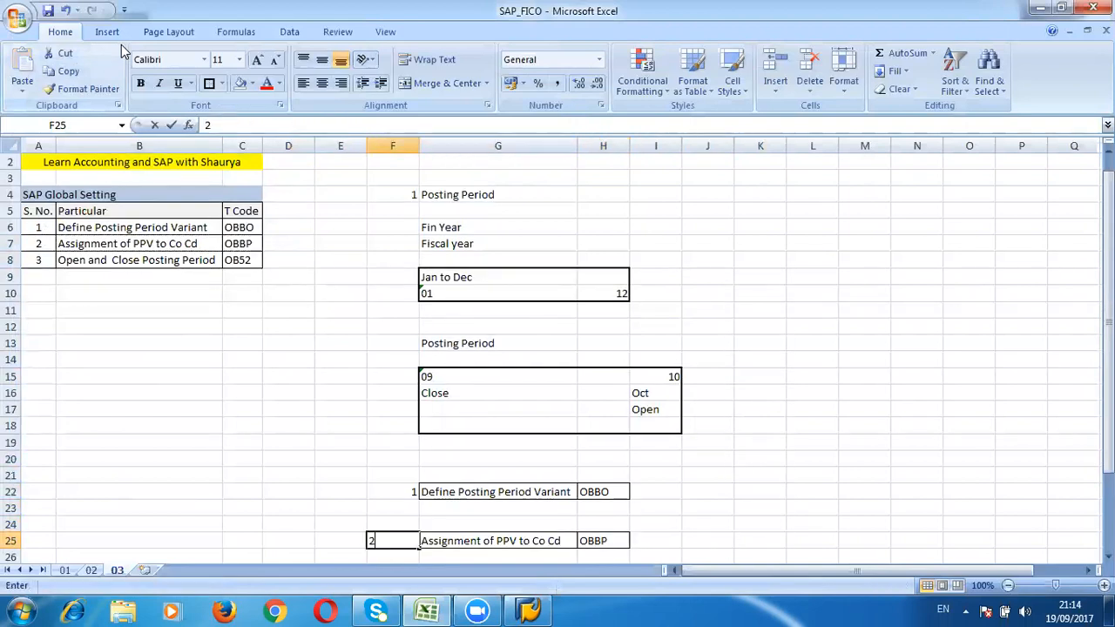
{"action": "key", "text": "Tab"}
{"action": "key", "text": "Up"}
{"action": "key", "text": "Up"}
{"action": "key", "text": "Up"}
{"action": "key", "text": "Down"}
{"action": "type", "text": "TS"}
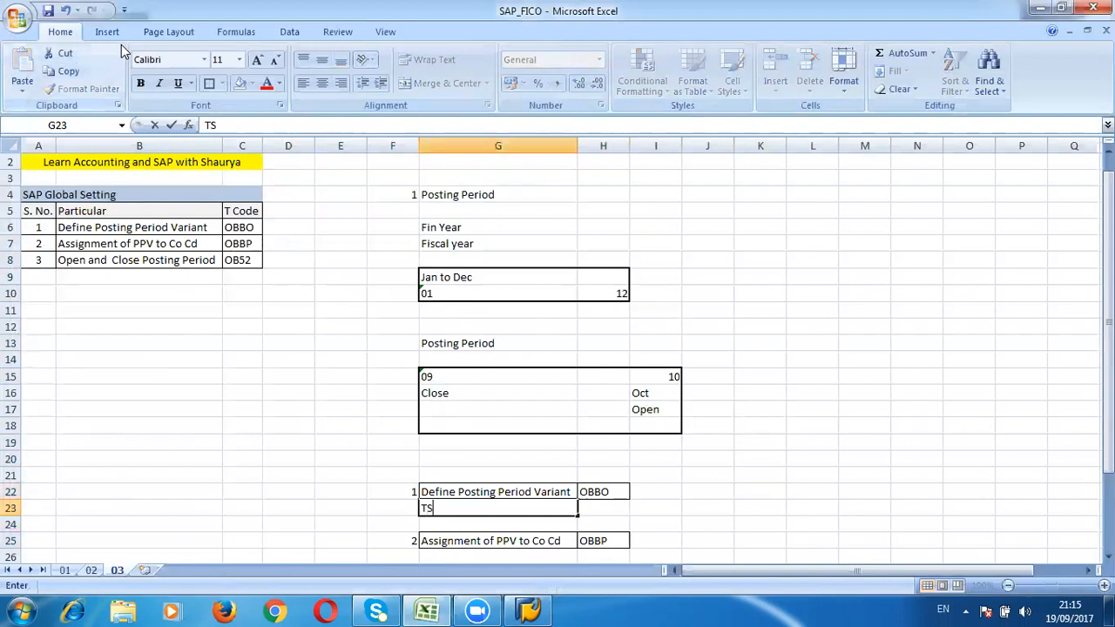
{"action": "type", "text": "71"}
{"action": "key", "text": "Down"}
{"action": "key", "text": "Down"}
{"action": "key", "text": "Down"}
Step: Copy the OBBP code and run it as a transaction in SAP
{"action": "key", "text": "alt+Tab"}
{"action": "key", "text": "alt+Tab"}
{"action": "key", "text": "Up"}
{"action": "key", "text": "ctrl+c"}
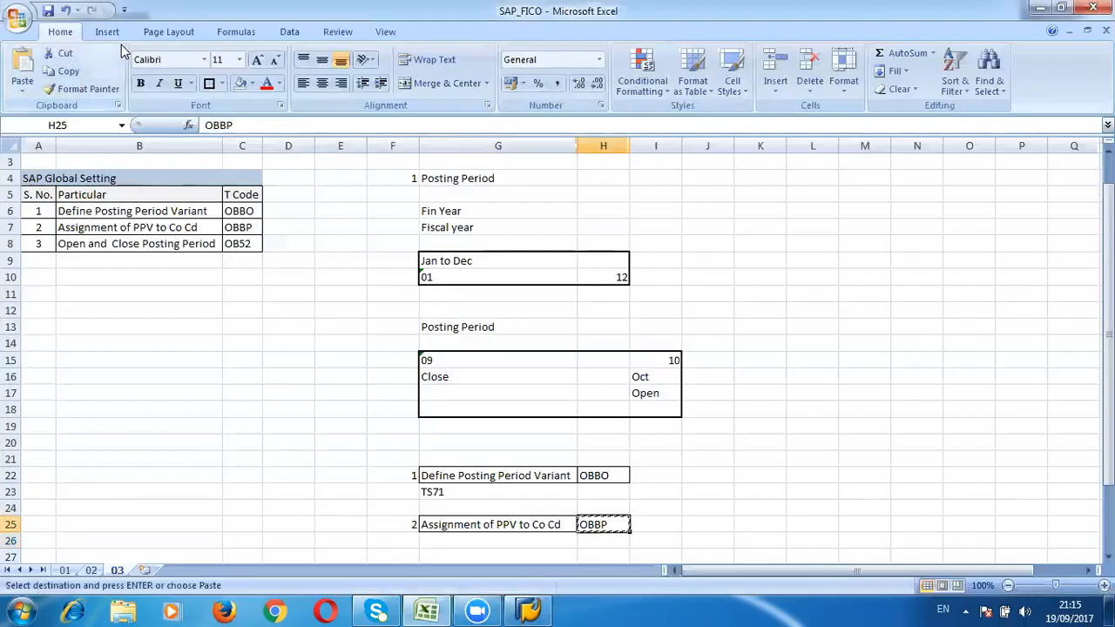
{"action": "key", "text": "alt+Tab"}
{"action": "key", "text": "ctrl+v"}
{"action": "key", "text": "Return"}
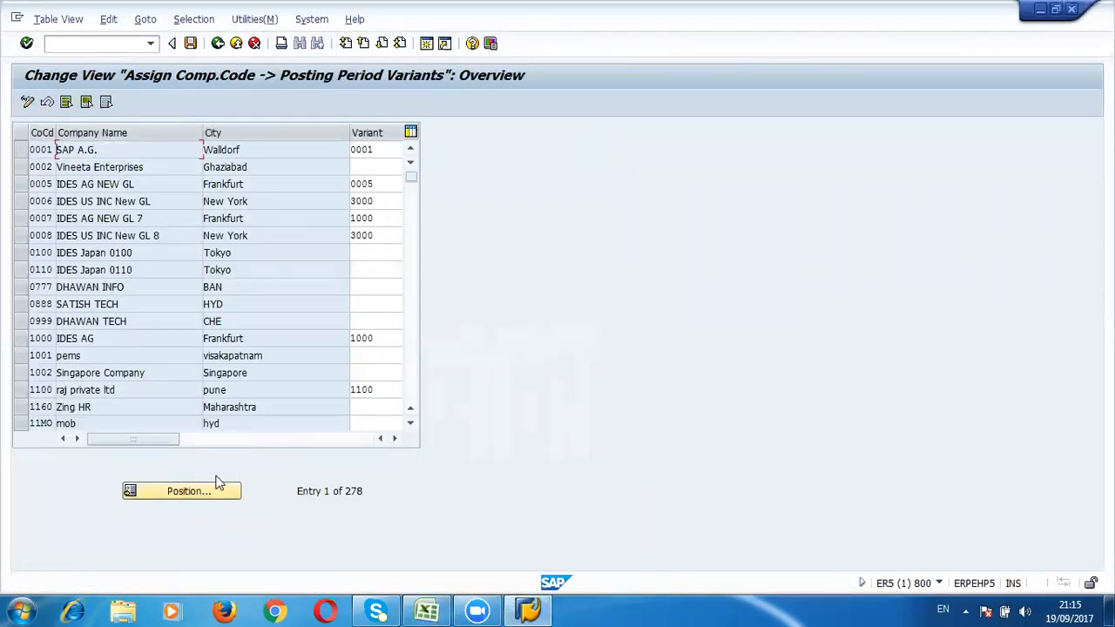
Step: Position the list on company code TS71, assign it posting period variant TS71 and save
{"action": "left_click", "coordinate": [209, 490]}
{"action": "type", "text": "TS71"}
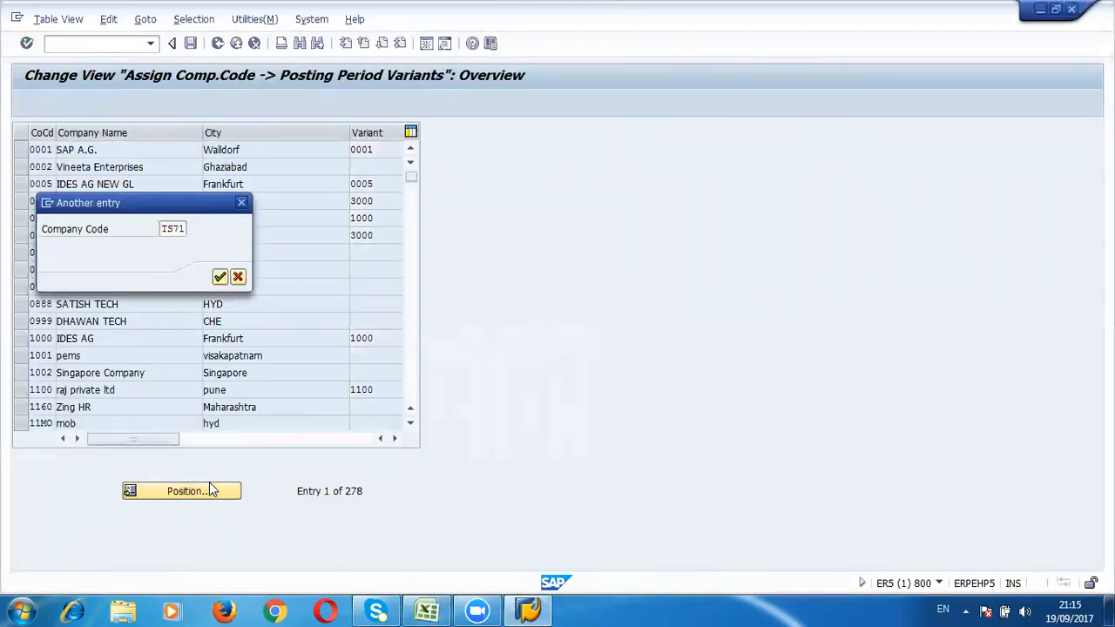
{"action": "key", "text": "Return"}
{"action": "key", "text": "Tab"}
{"action": "type", "text": "TS"}
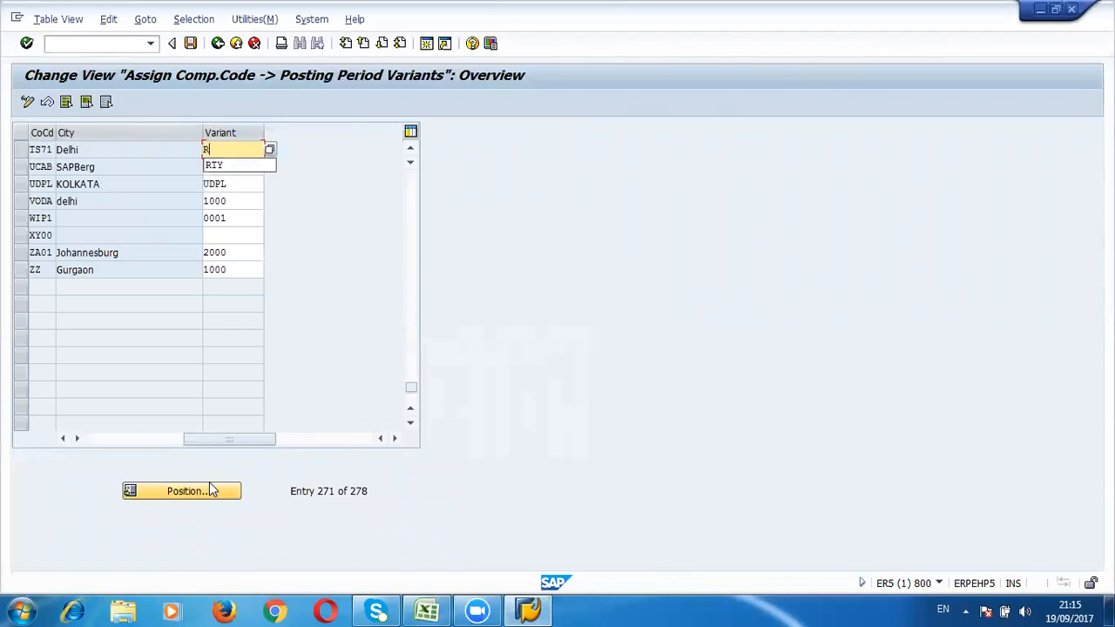
{"action": "type", "text": "71"}
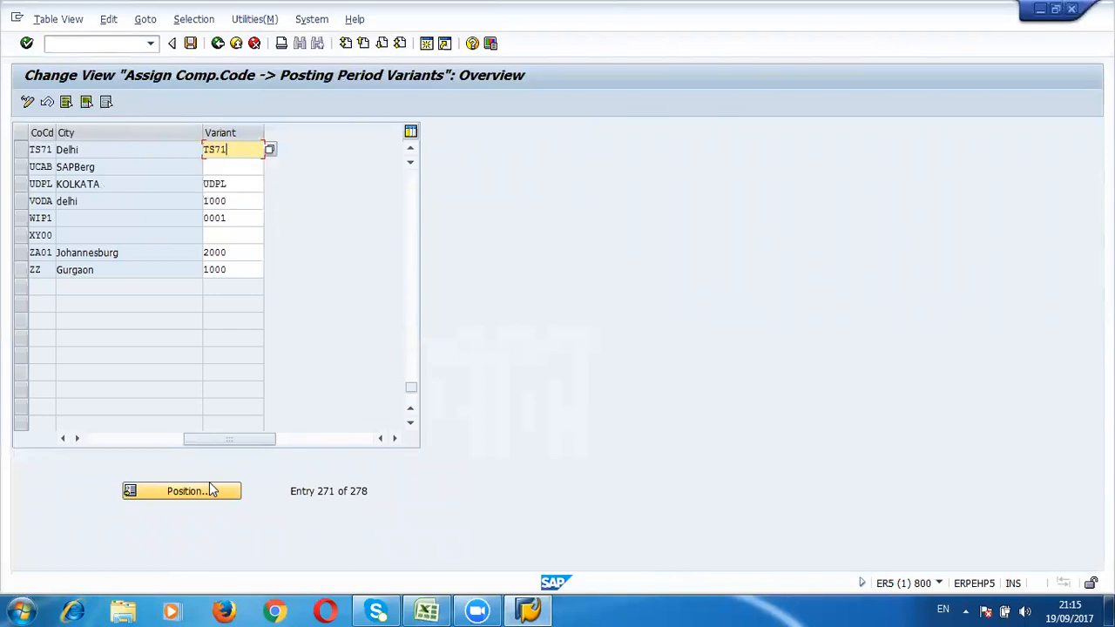
{"action": "key", "text": "ctrl+s"}
{"action": "key", "text": "Return"}
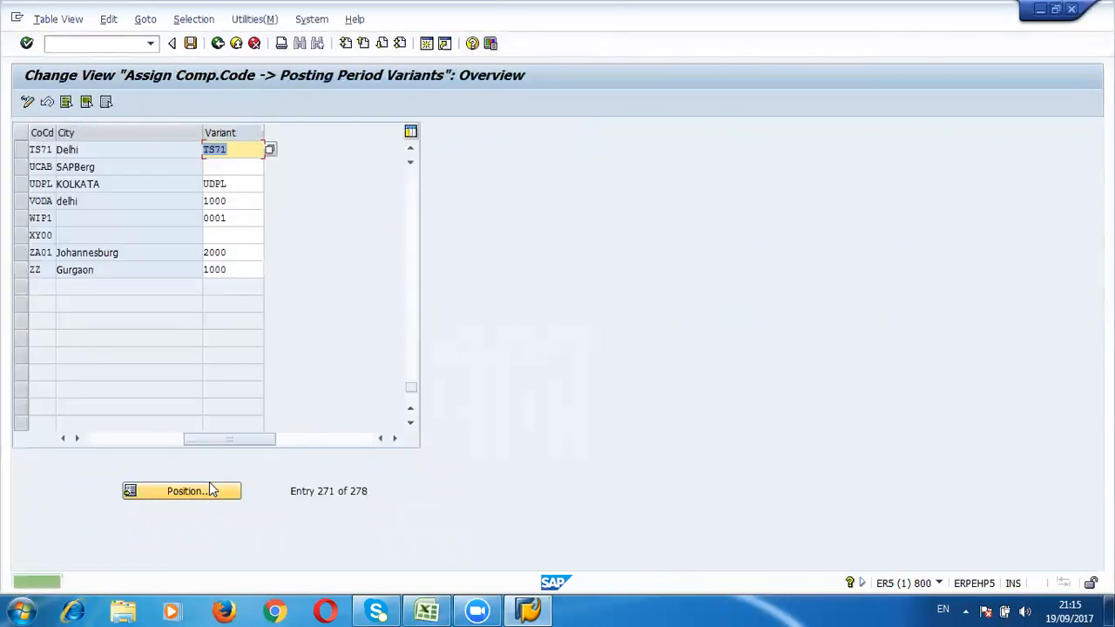
Step: Copy the Open and Close Posting Period row with its T code OB52 in Excel
{"action": "key", "text": "alt+Tab"}
{"action": "key", "text": "Left"}
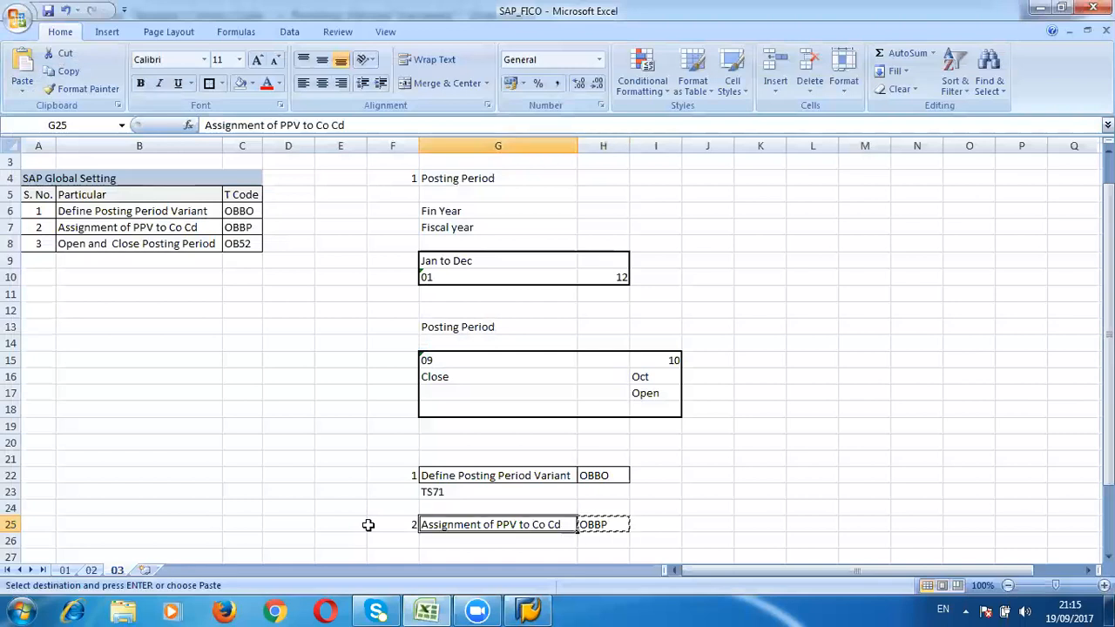
{"action": "left_click", "coordinate": [466, 386]}
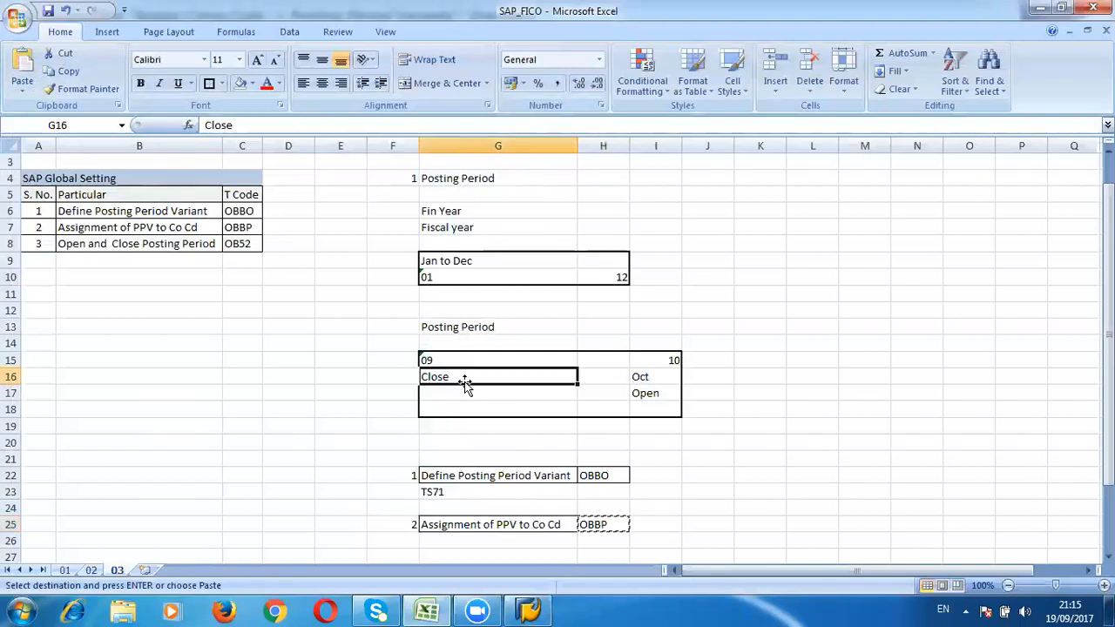
{"action": "key", "text": "Left"}
{"action": "key", "text": "Left"}
{"action": "key", "text": "Left"}
{"action": "key", "text": "Left"}
{"action": "key", "text": "Left"}
{"action": "key", "text": "Up"}
{"action": "key", "text": "Up"}
{"action": "key", "text": "Up"}
{"action": "key", "text": "Up"}
{"action": "key", "text": "Up"}
{"action": "key", "text": "Up"}
{"action": "key", "text": "Up"}
{"action": "key", "text": "Up"}
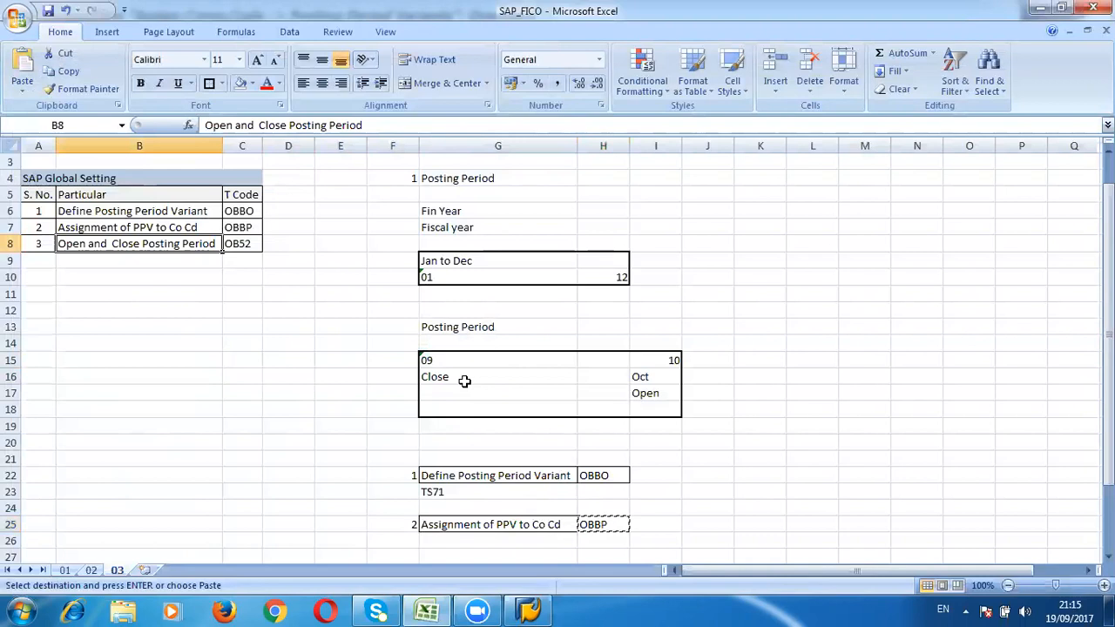
{"action": "key", "text": "shift+Right"}
{"action": "key", "text": "ctrl+c"}
{"action": "key", "text": "Down"}
{"action": "key", "text": "Right"}
{"action": "key", "text": "Down"}
{"action": "key", "text": "Right"}
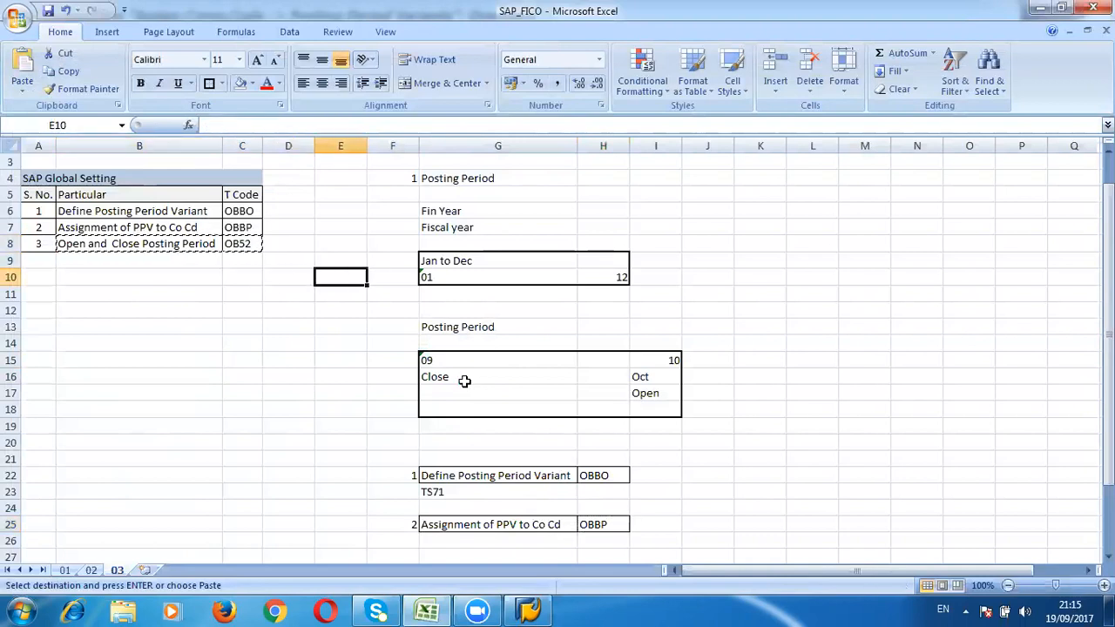
{"action": "key", "text": "Down"}
{"action": "key", "text": "Down"}
{"action": "key", "text": "Down"}
{"action": "key", "text": "Down"}
{"action": "key", "text": "Down"}
{"action": "key", "text": "Down"}
{"action": "key", "text": "Down"}
{"action": "key", "text": "Down"}
{"action": "key", "text": "Down"}
{"action": "key", "text": "Down"}
{"action": "key", "text": "Down"}
{"action": "key", "text": "Down"}
{"action": "key", "text": "Down"}
{"action": "key", "text": "Down"}
{"action": "key", "text": "Down"}
{"action": "key", "text": "Down"}
{"action": "key", "text": "Down"}
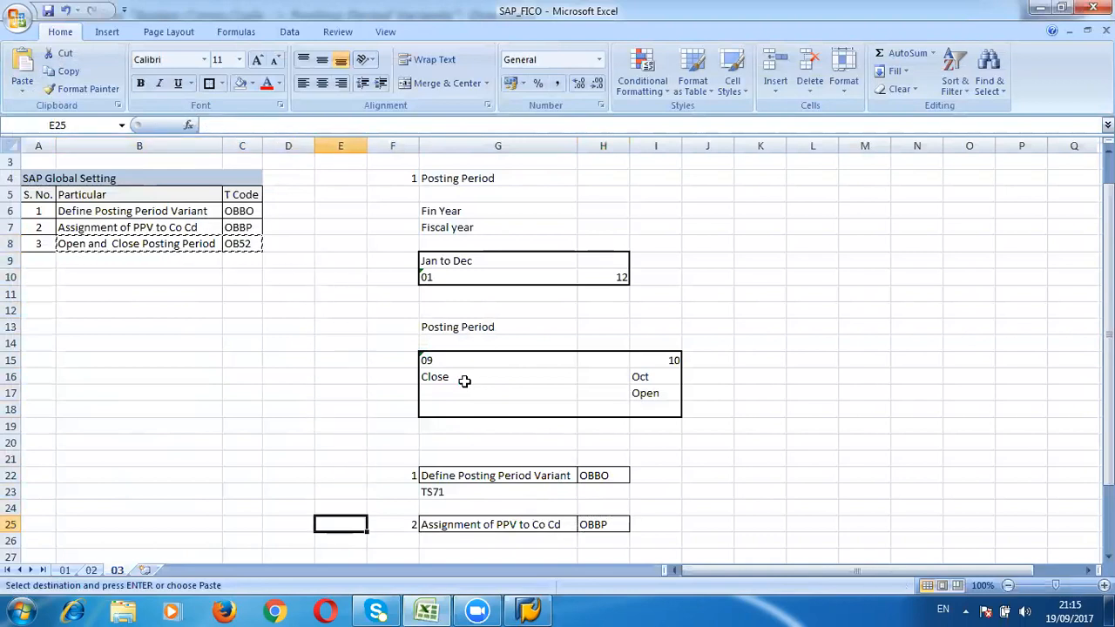
{"action": "key", "text": "Right"}
{"action": "key", "text": "Right"}
{"action": "key", "text": "Down"}
{"action": "key", "text": "Down"}
{"action": "key", "text": "Left"}
{"action": "key", "text": "Return"}
{"action": "key", "text": "Right"}
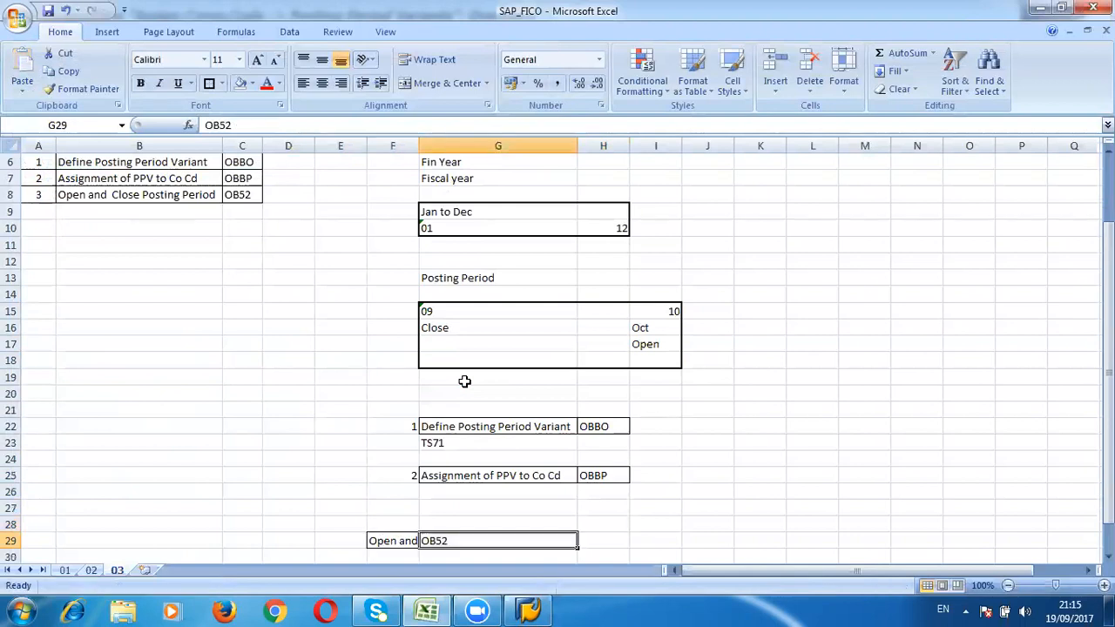
{"action": "key", "text": "ctrl+z"}
Step: Paste the row into G28:H28 and enter 3 as its serial number in F28
{"action": "key", "text": "Right"}
{"action": "key", "text": "Up"}
{"action": "key", "text": "Return"}
{"action": "key", "text": "Left"}
{"action": "type", "text": "3"}
{"action": "key", "text": "Return"}
{"action": "key", "text": "Up"}
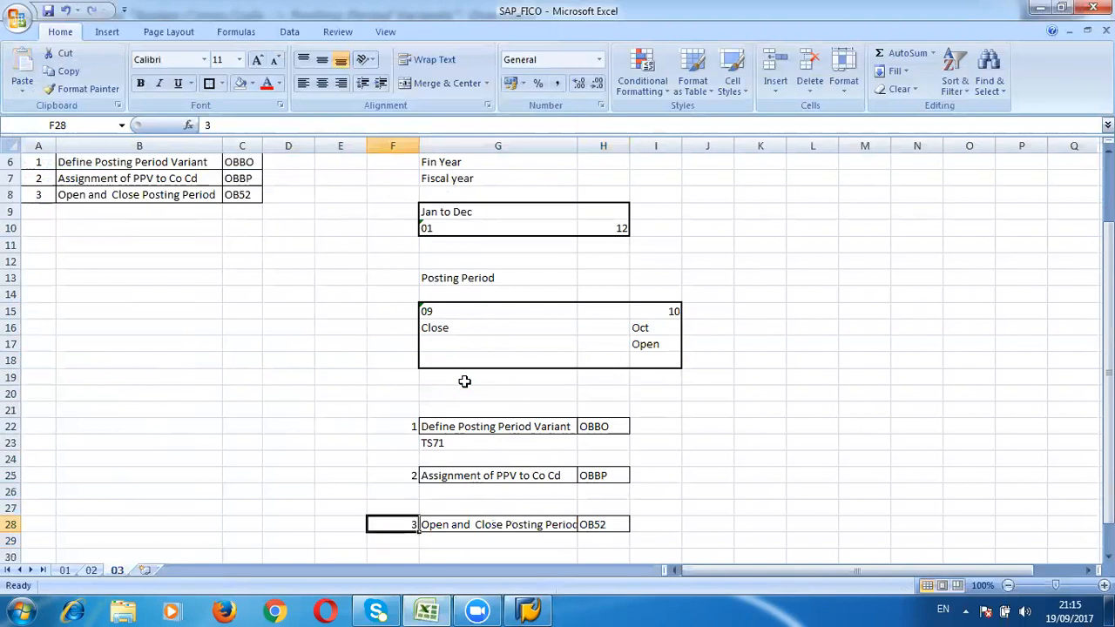
Step: Copy the OB52 code and run it as a new transaction in SAP with /n
{"action": "key", "text": "Right"}
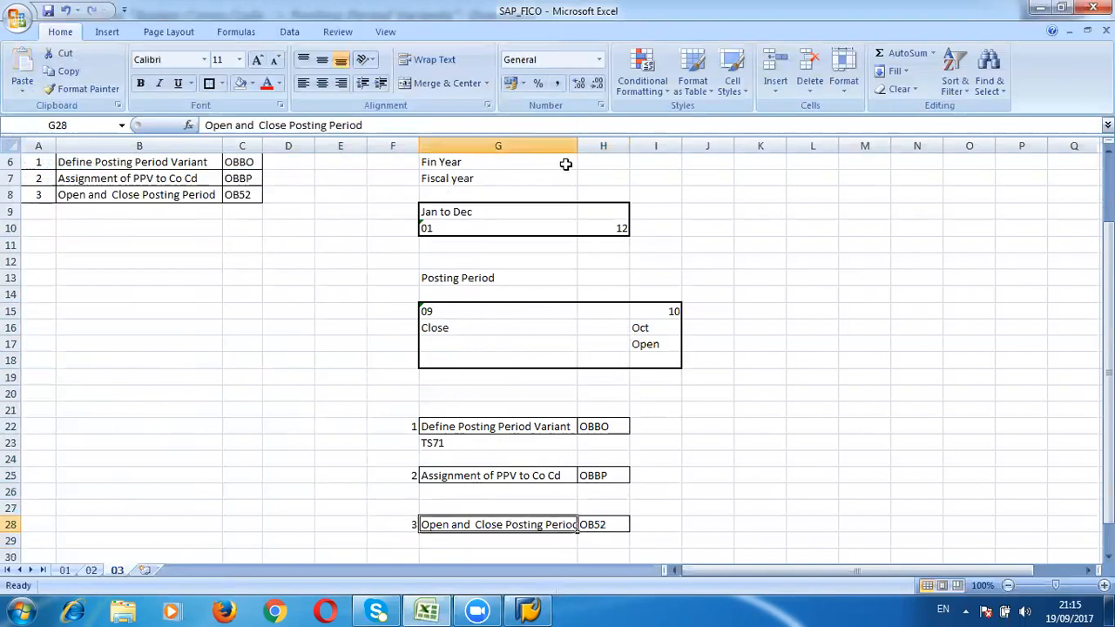
{"action": "left_click_drag", "start_coordinate": [575, 149], "coordinate": [575, 149]}
{"action": "left_click", "coordinate": [589, 526]}
{"action": "key", "text": "ctrl+c"}
{"action": "key", "text": "alt+Tab"}
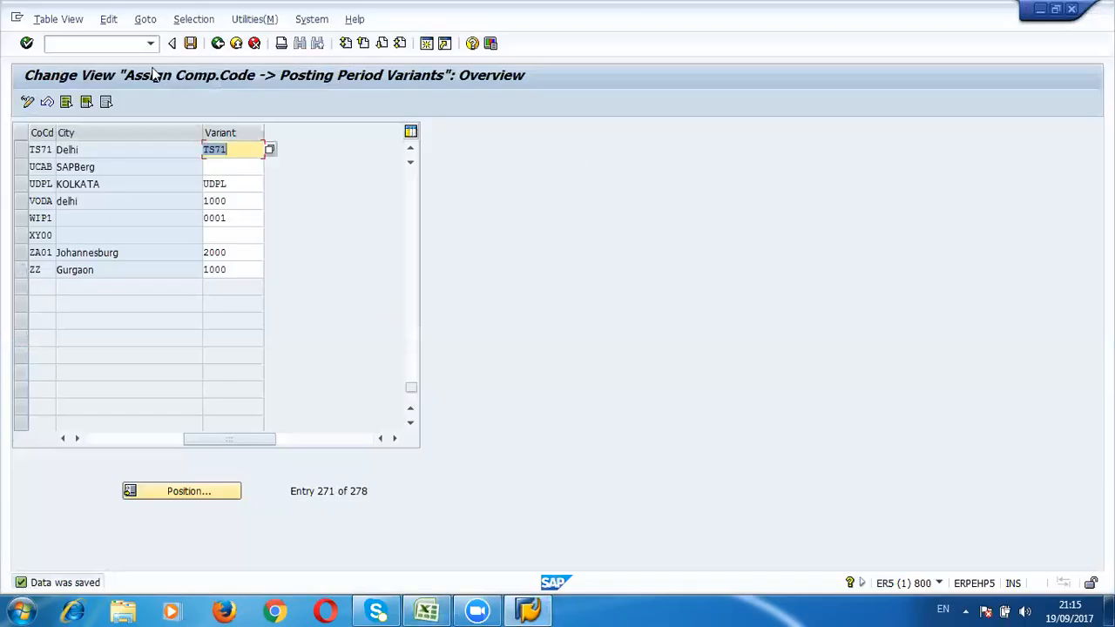
{"action": "left_click", "coordinate": [131, 48]}
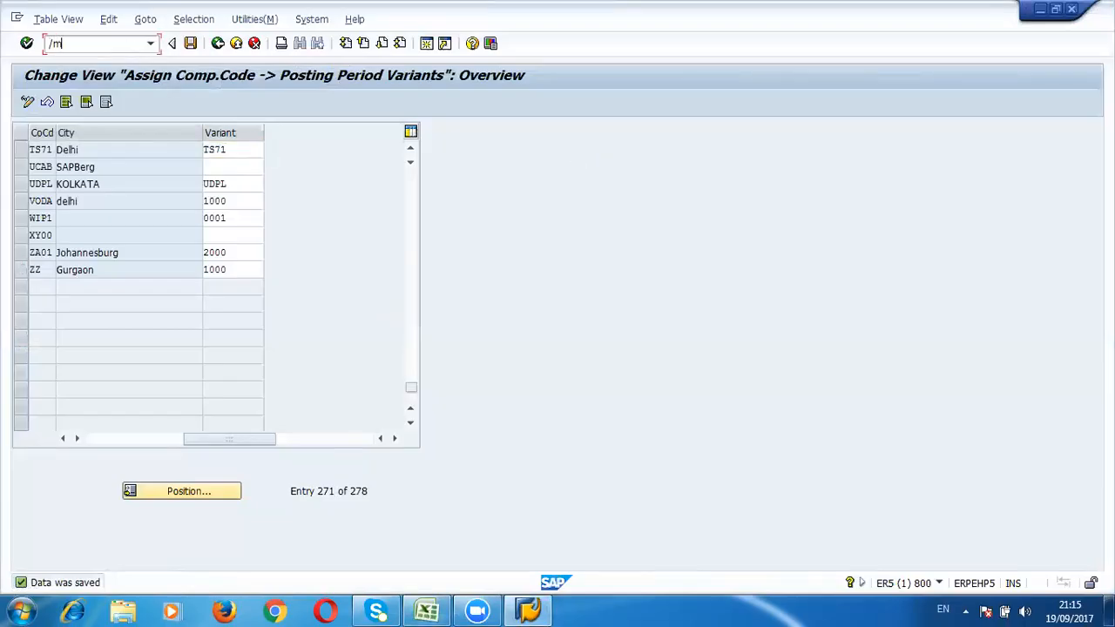
{"action": "type", "text": "/n"}
{"action": "key", "text": "ctrl+v"}
{"action": "key", "text": "Return"}
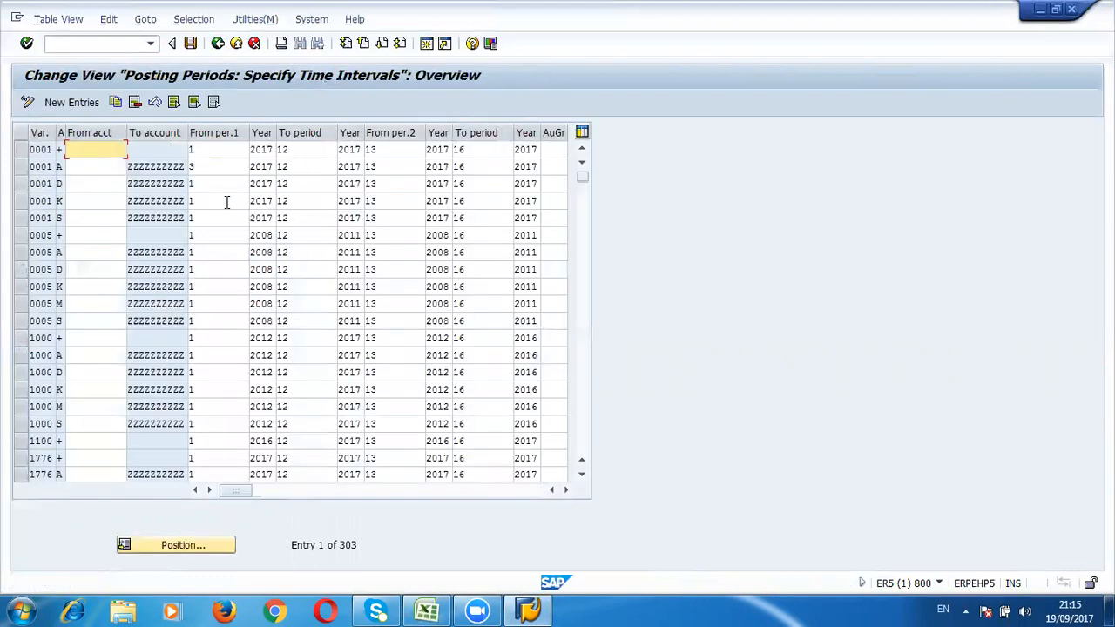
Step: Position the posting period list on variant SS01
{"action": "left_click", "coordinate": [169, 546]}
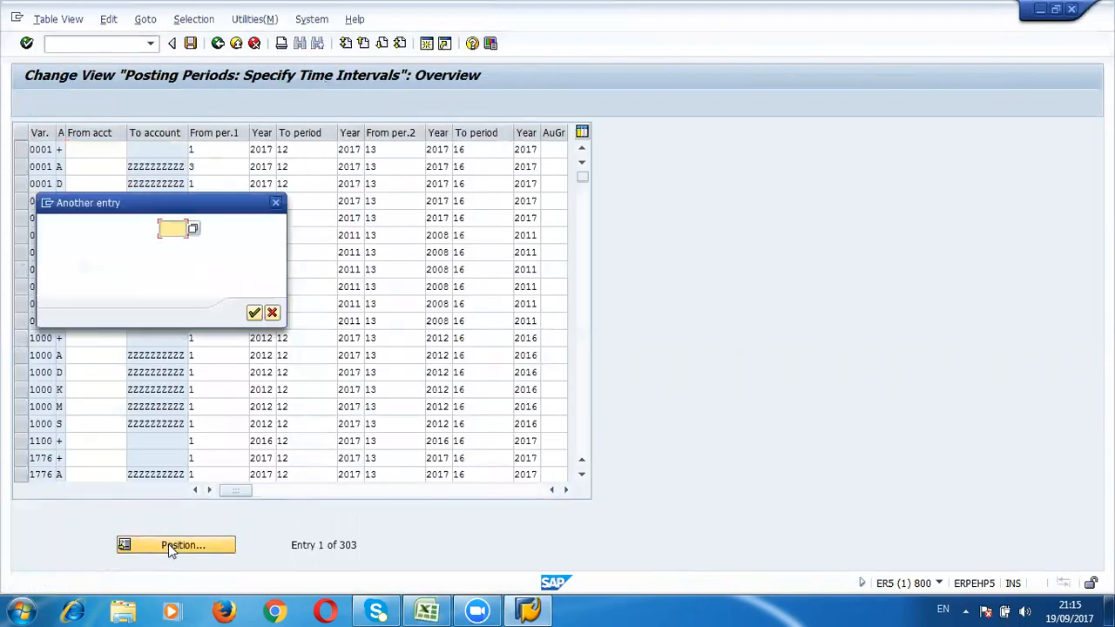
{"action": "type", "text": "SS01"}
{"action": "key", "text": "Return"}
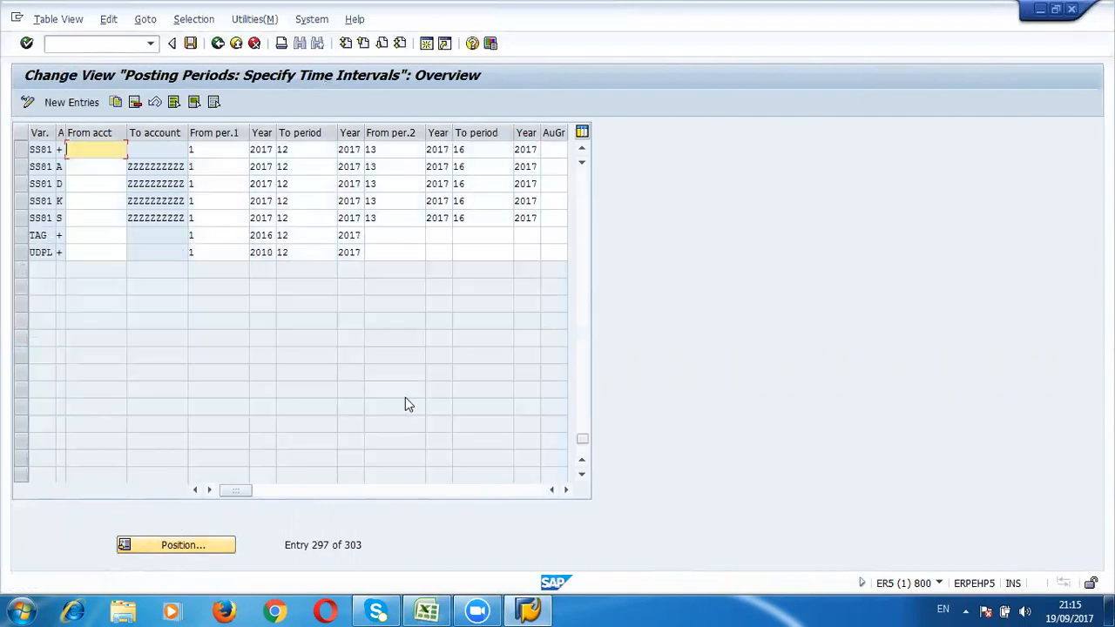
Step: Select the five SS01 rows and copy them as new entries
{"action": "left_click", "coordinate": [21, 149]}
{"action": "left_click", "coordinate": [21, 167]}
{"action": "left_click", "coordinate": [21, 184]}
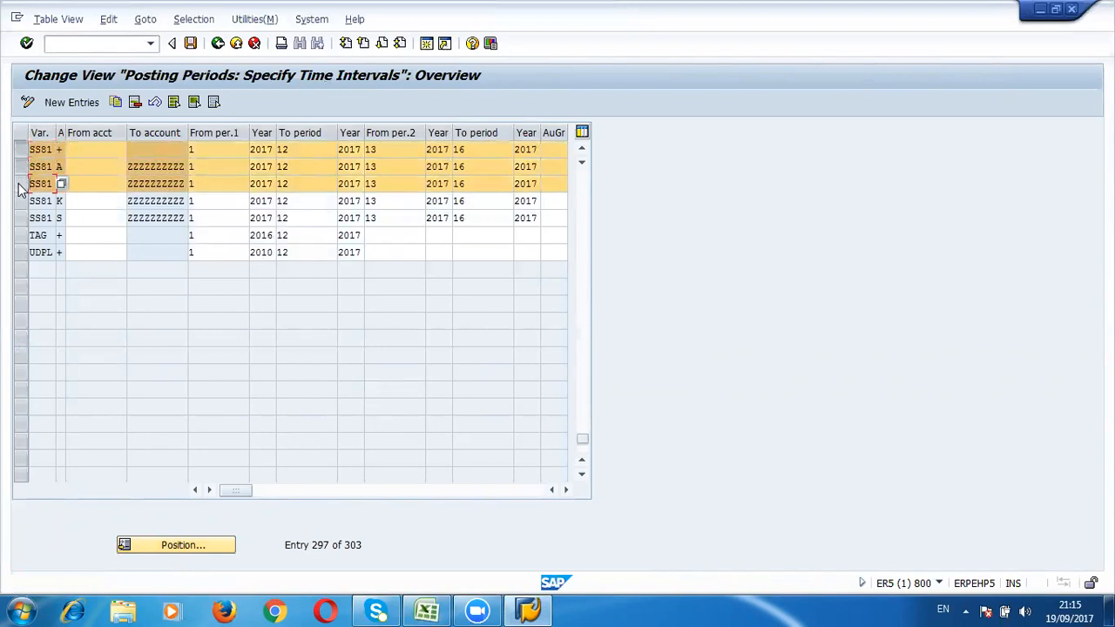
{"action": "left_click", "coordinate": [21, 200]}
{"action": "left_click", "coordinate": [21, 218]}
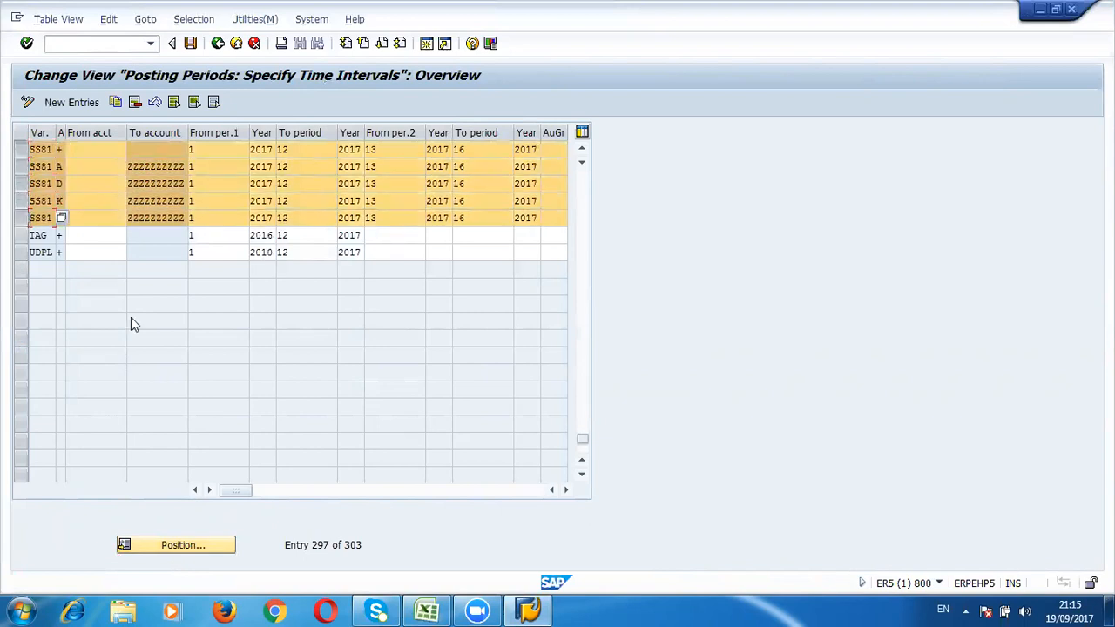
{"action": "left_click", "coordinate": [115, 102]}
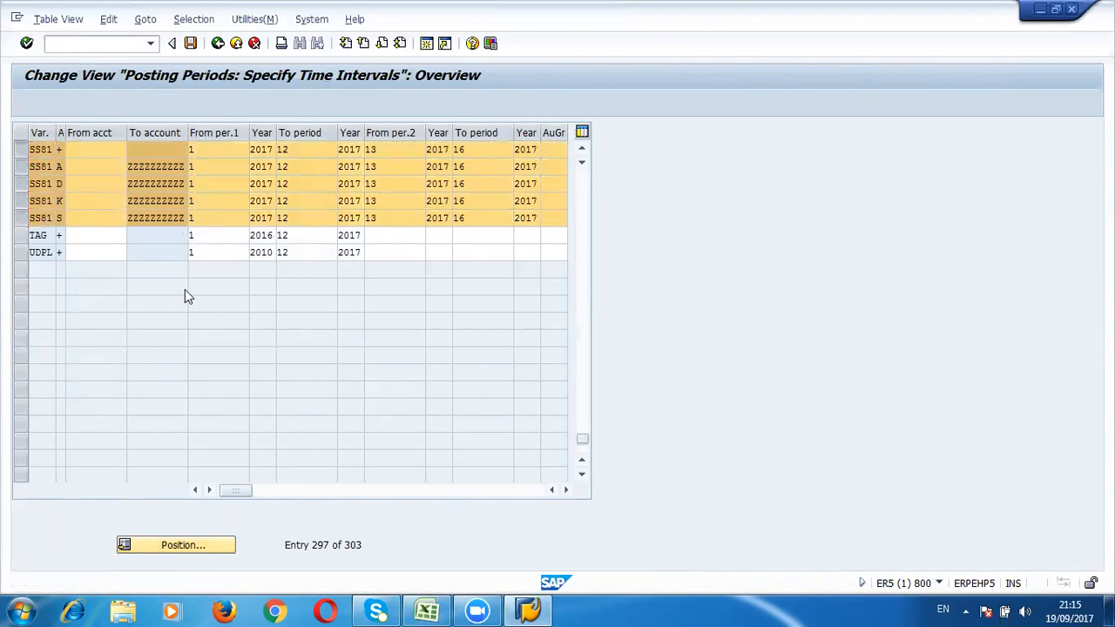
Step: Enter TS71 in cell G31 of the Excel notes and fill it down through G35
{"action": "key", "text": "alt+Tab"}
{"action": "key", "text": "Down"}
{"action": "key", "text": "Down"}
{"action": "key", "text": "Down"}
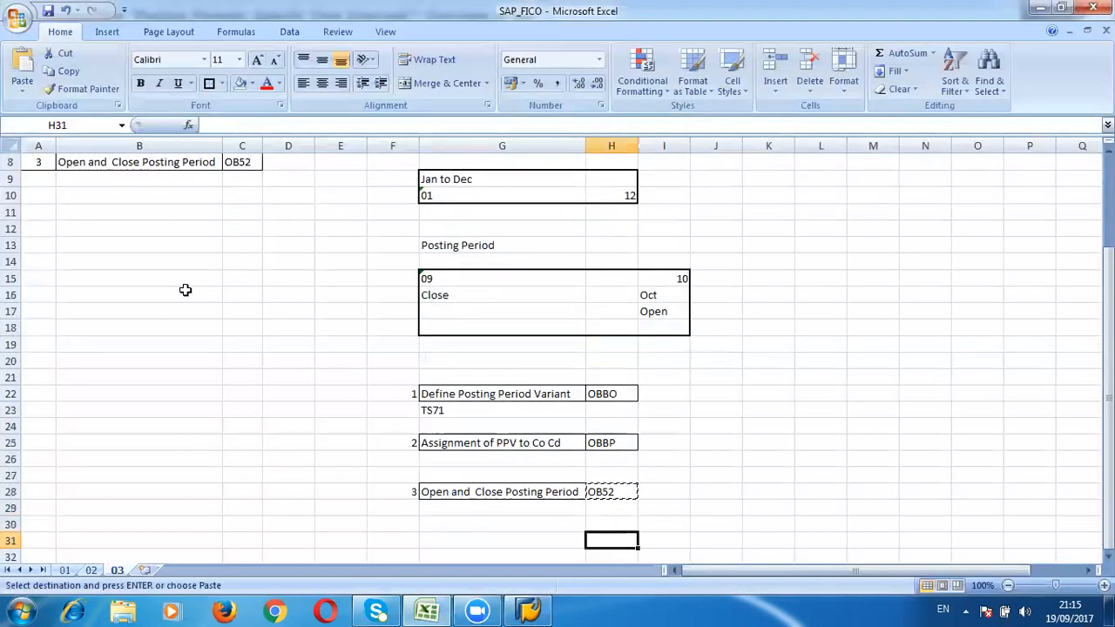
{"action": "key", "text": "Left"}
{"action": "key", "text": "Left"}
{"action": "type", "text": "S"}
{"action": "key", "text": "Right"}
{"action": "key", "text": "Left"}
{"action": "key", "text": "Delete"}
{"action": "key", "text": "Right"}
{"action": "type", "text": "TS71"}
{"action": "key", "text": "Return"}
{"action": "key", "text": "Up"}
{"action": "key", "text": "ctrl+c"}
{"action": "key", "text": "shift+Down"}
{"action": "key", "text": "shift+Down"}
{"action": "key", "text": "shift+Down"}
{"action": "key", "text": "shift+Down"}
{"action": "key", "text": "Return"}
{"action": "key", "text": "shift+Down"}
{"action": "key", "text": "shift+Down"}
{"action": "key", "text": "shift+Down"}
{"action": "key", "text": "shift+Down"}
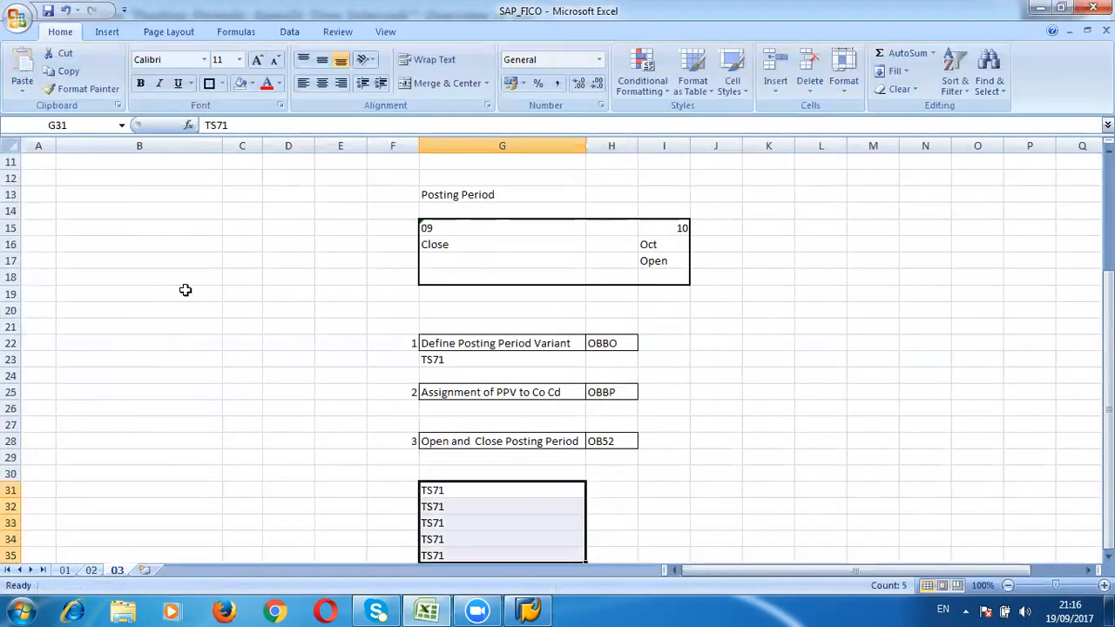
Step: Give the five copied rows the variant TS71 in SAP
{"action": "key", "text": "alt+Tab"}
{"action": "key", "text": "Tab"}
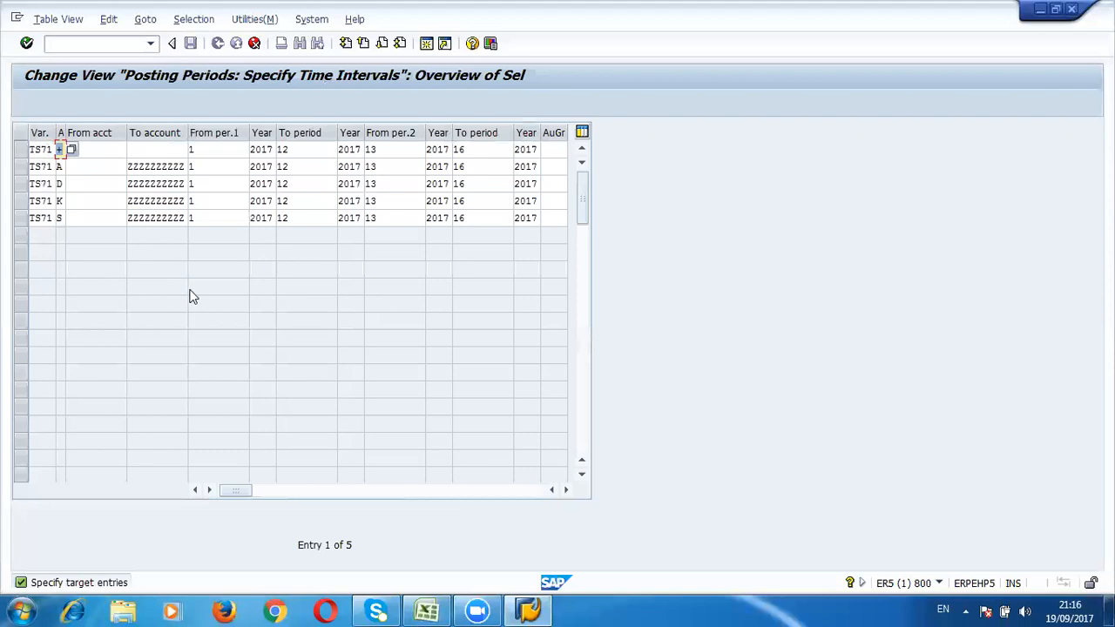
{"action": "left_click_drag", "start_coordinate": [64, 135], "coordinate": [70, 136]}
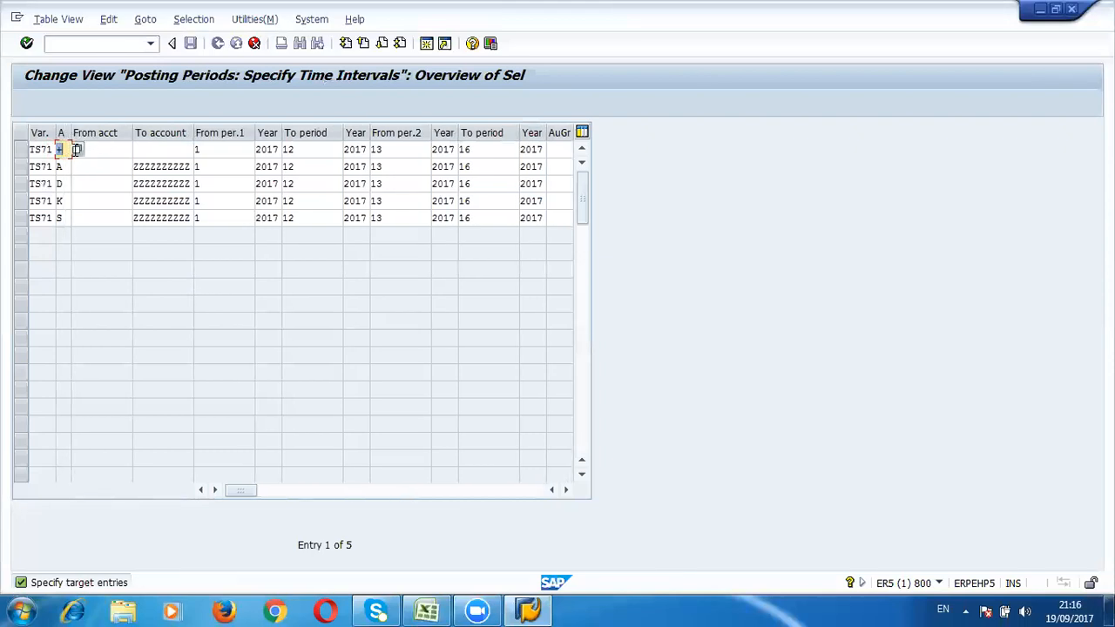
Step: Pick G/L accounts as the first TS71 row's account type, then set it back to +
{"action": "left_click", "coordinate": [73, 149]}
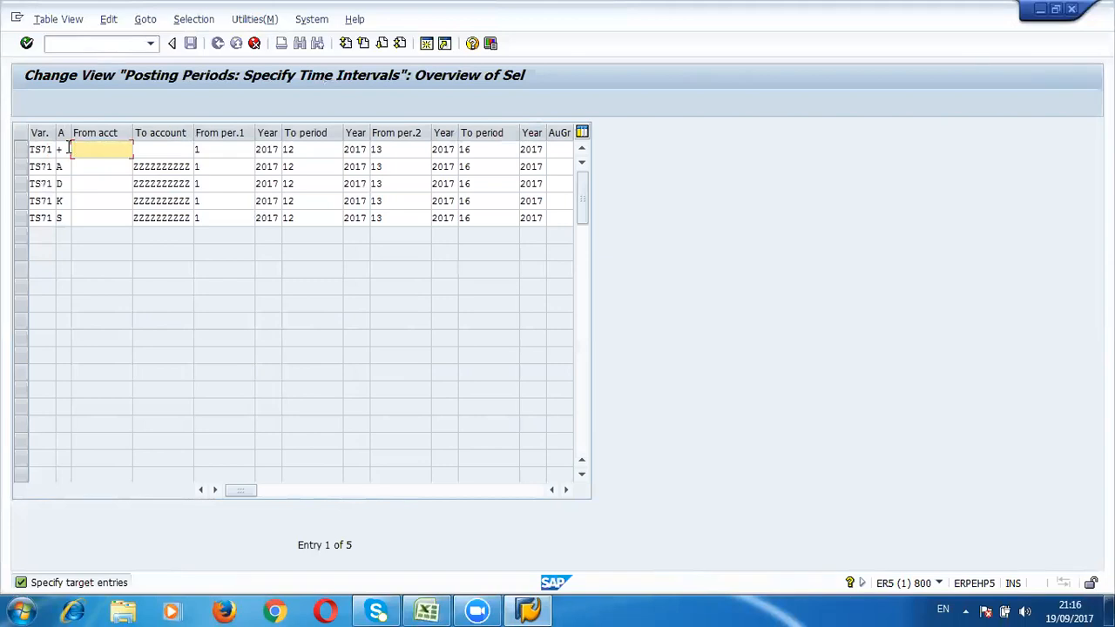
{"action": "left_click", "coordinate": [68, 150]}
{"action": "left_click", "coordinate": [75, 149]}
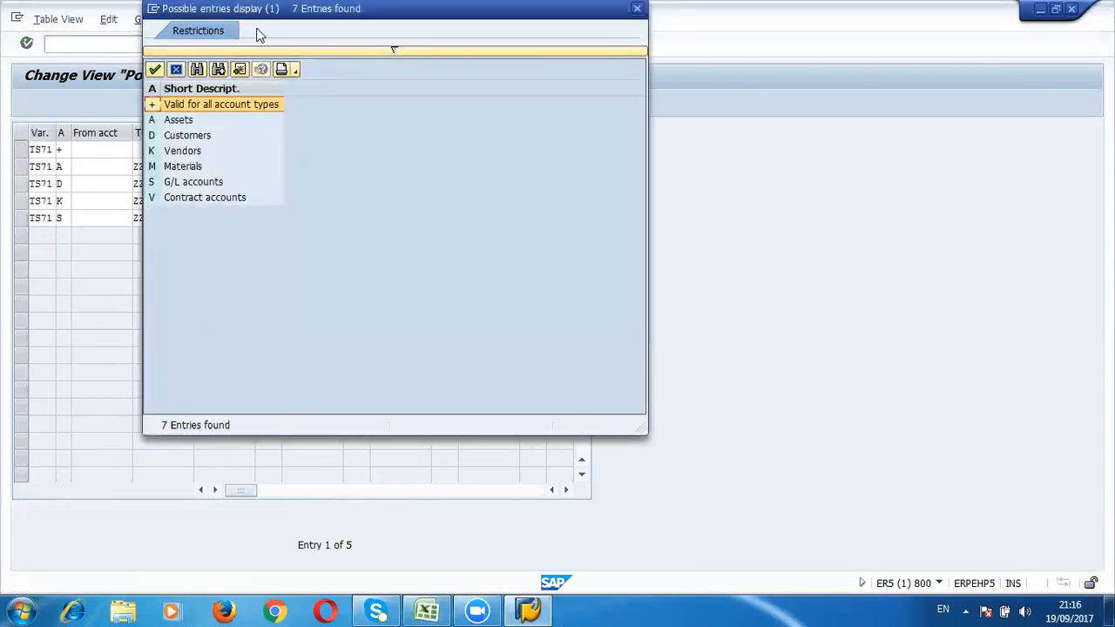
{"action": "left_click_drag", "start_coordinate": [249, 17], "coordinate": [313, 120]}
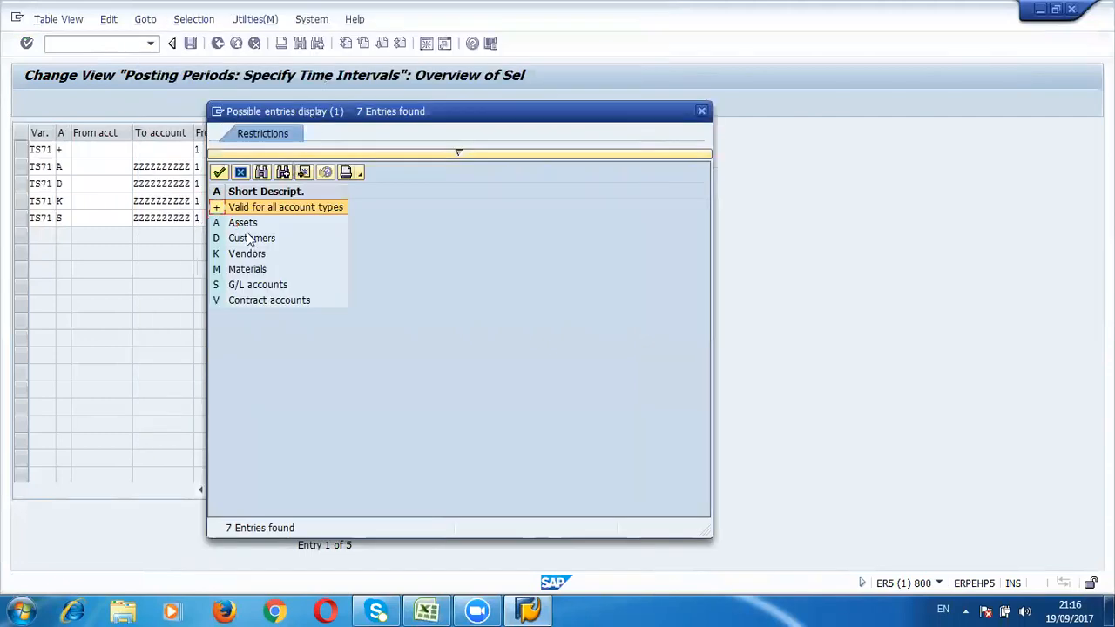
{"action": "left_click", "coordinate": [245, 224]}
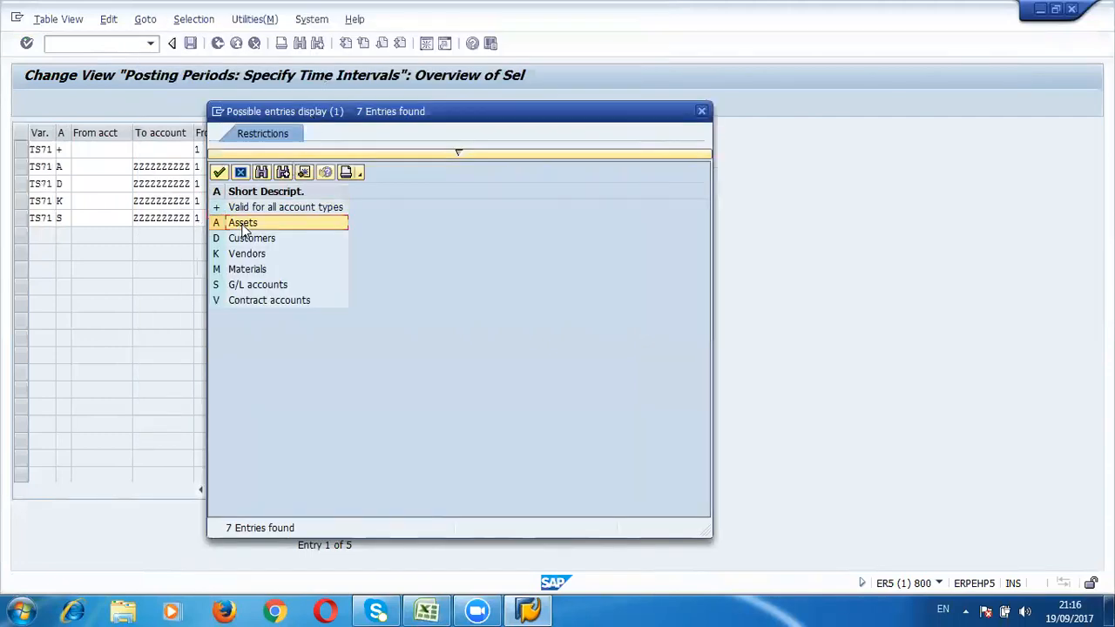
{"action": "left_click", "coordinate": [245, 238]}
{"action": "left_click", "coordinate": [245, 254]}
{"action": "left_click", "coordinate": [248, 271]}
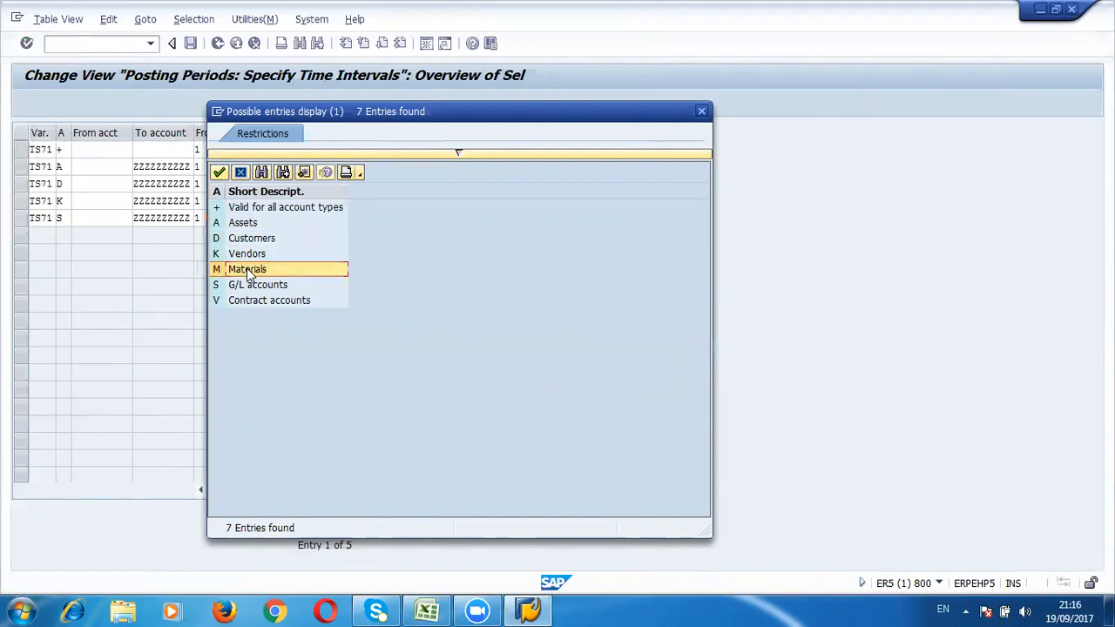
{"action": "double_click", "coordinate": [250, 284]}
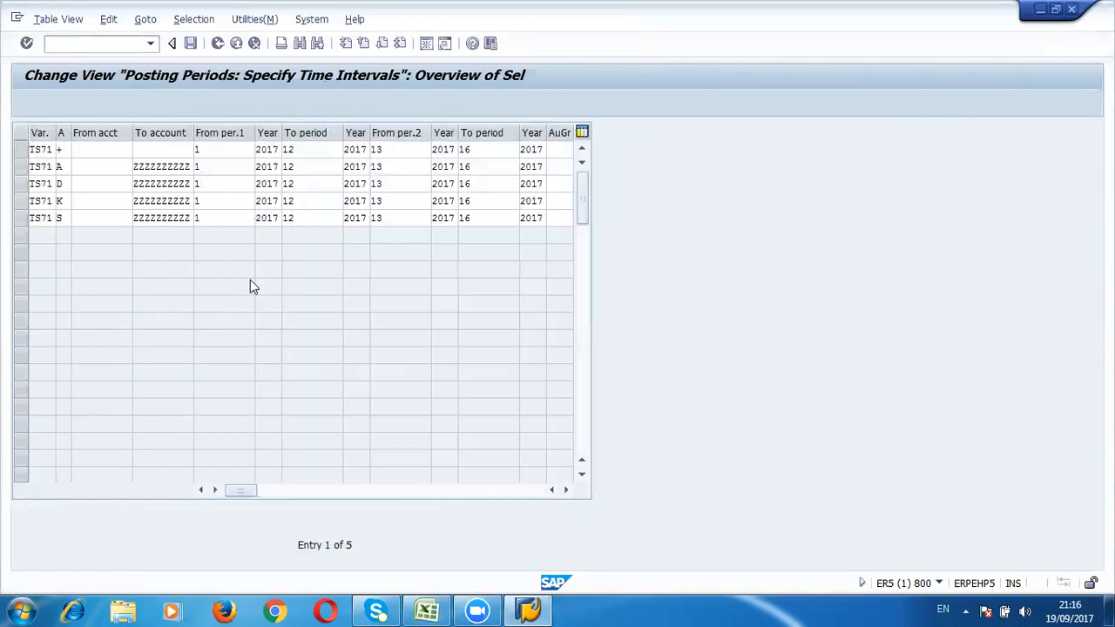
{"action": "key", "text": "Tab"}
{"action": "key", "text": "Tab"}
{"action": "key", "text": "shift+Tab"}
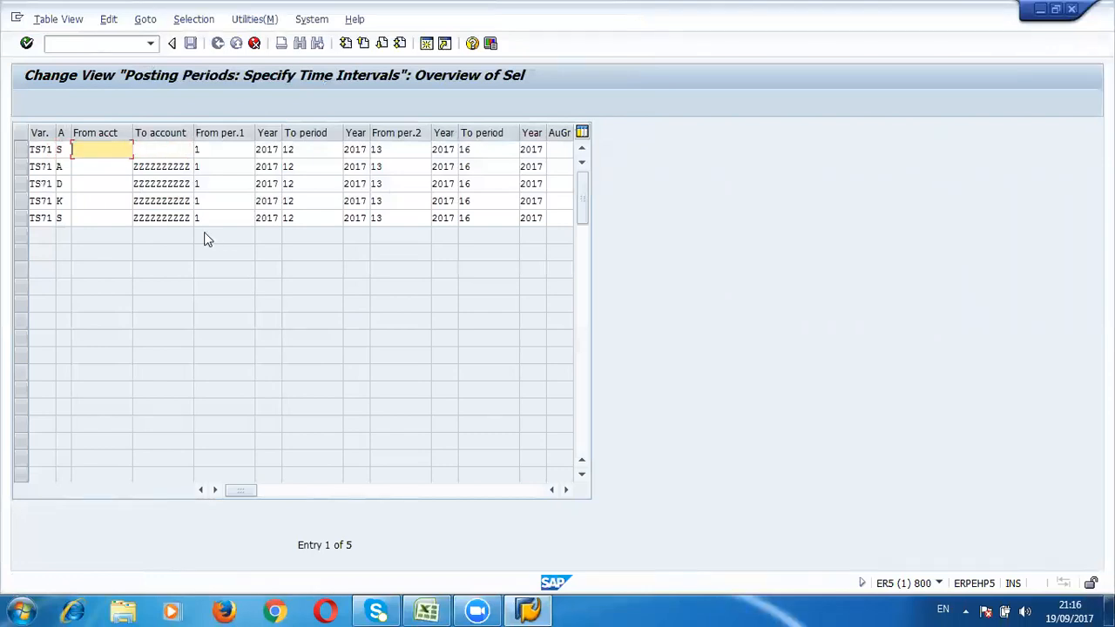
{"action": "key", "text": "shift+Tab"}
{"action": "type", "text": "+"}
{"action": "key", "text": "Tab"}
{"action": "key", "text": "Tab"}
{"action": "key", "text": "Tab"}
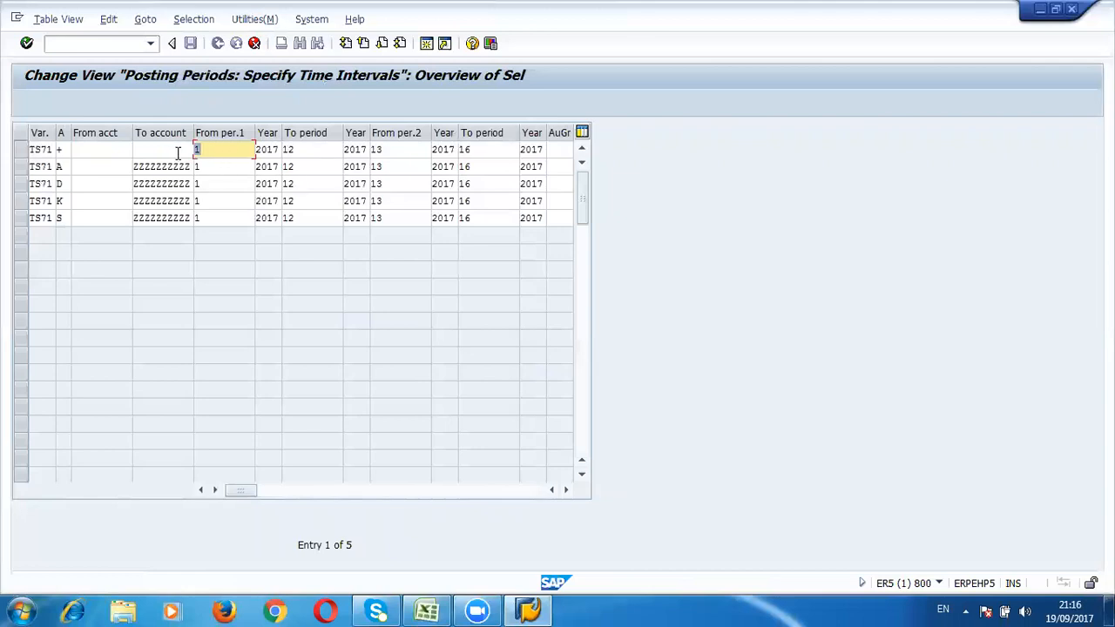
{"action": "key", "text": "ctrl+y"}
{"action": "left_click_drag", "start_coordinate": [229, 147], "coordinate": [304, 194]}
{"action": "left_click_drag", "start_coordinate": [315, 236], "coordinate": [351, 226]}
{"action": "left_click", "coordinate": [404, 153]}
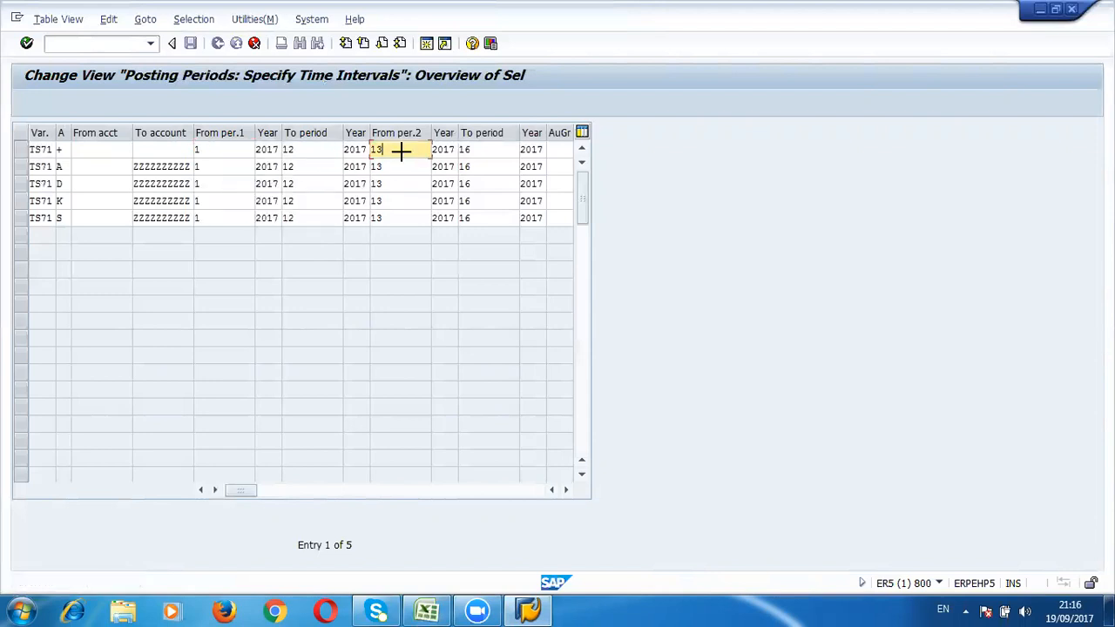
{"action": "key", "text": "ctrl+y"}
{"action": "left_click_drag", "start_coordinate": [525, 171], "coordinate": [534, 218]}
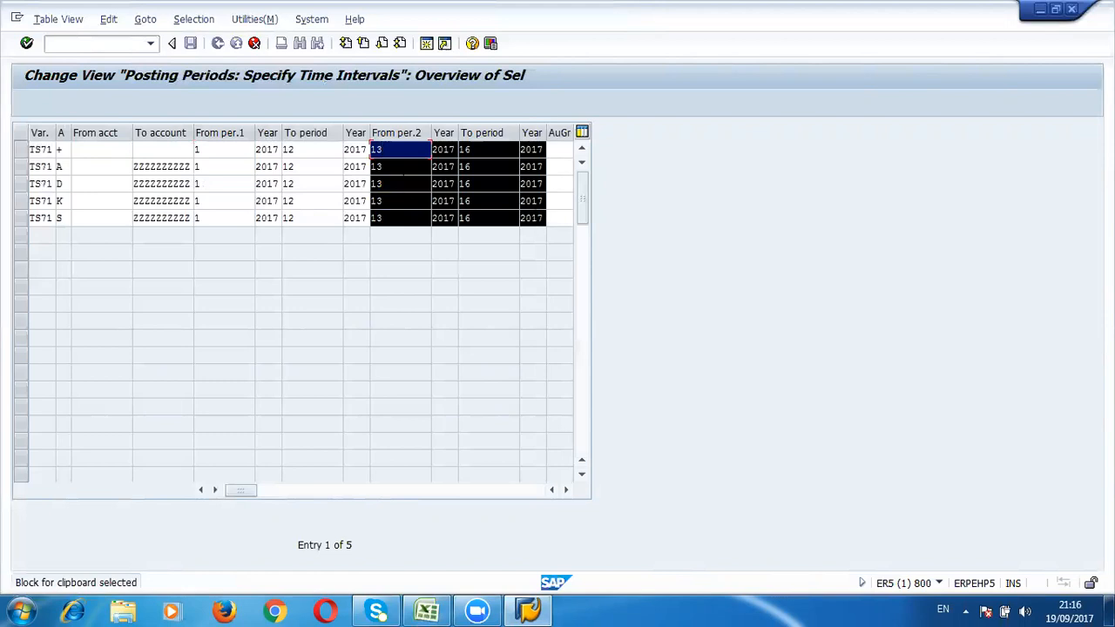
{"action": "left_click", "coordinate": [317, 167]}
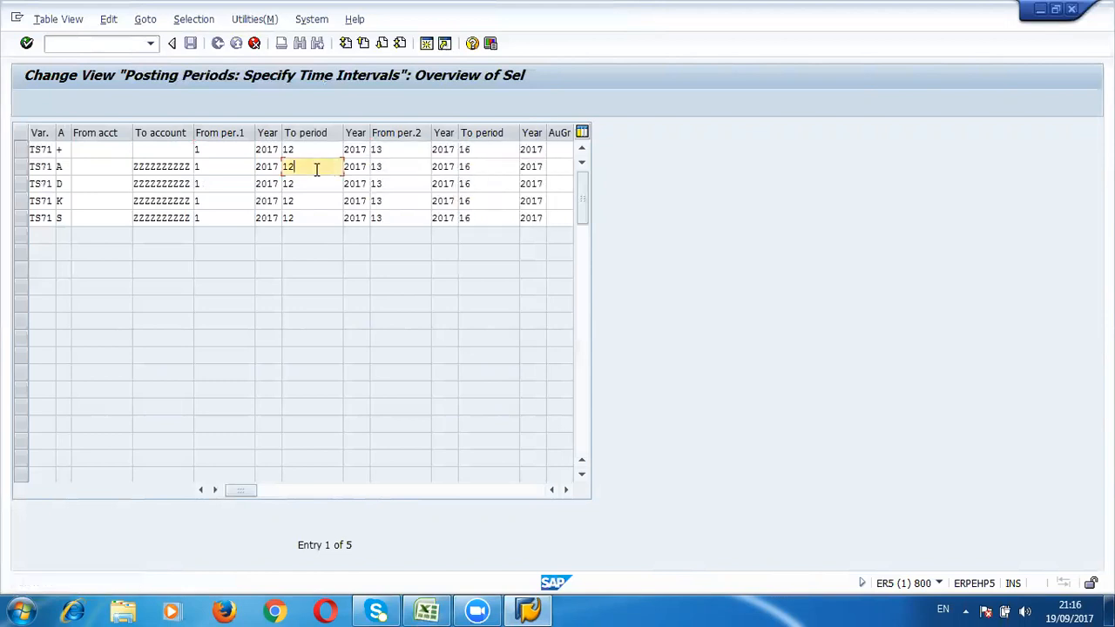
{"action": "left_click", "coordinate": [220, 149]}
{"action": "key", "text": "Tab"}
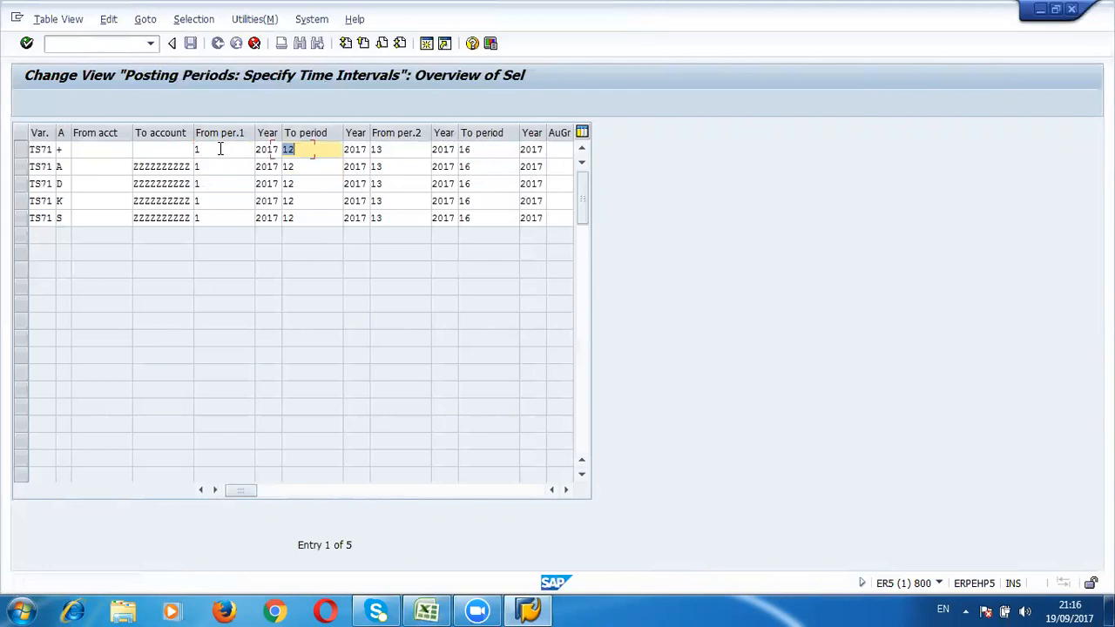
{"action": "key", "text": "shift+Tab"}
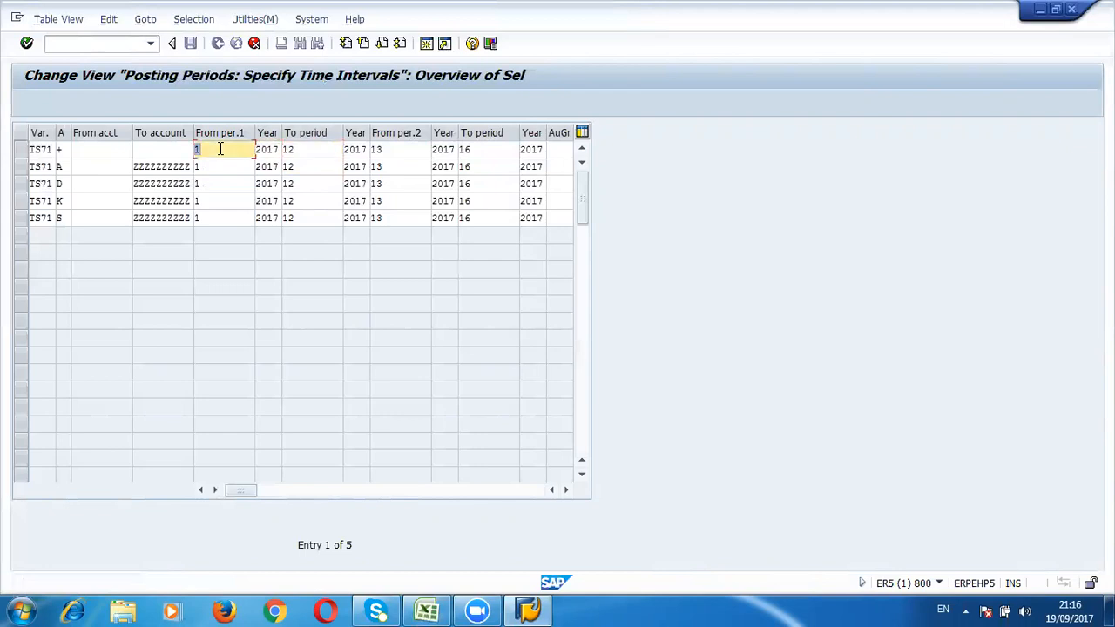
{"action": "key", "text": "Tab"}
{"action": "key", "text": "Tab"}
{"action": "key", "text": "shift+Tab"}
{"action": "key", "text": "shift+Tab"}
{"action": "key", "text": "Tab"}
{"action": "key", "text": "Tab"}
{"action": "key", "text": "shift+Tab"}
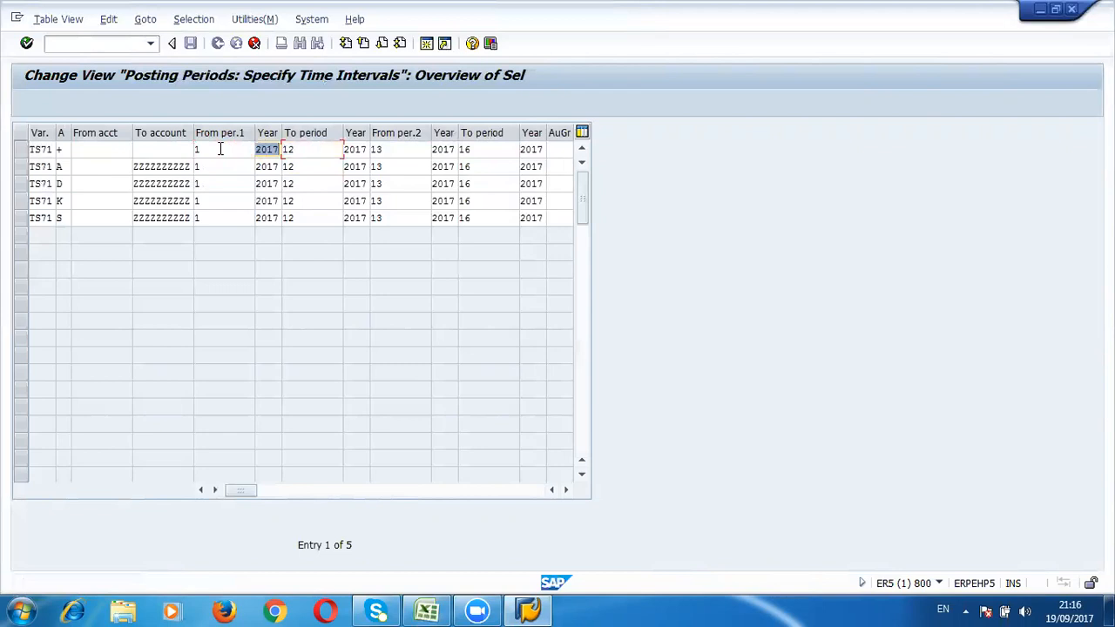
{"action": "key", "text": "shift+Tab"}
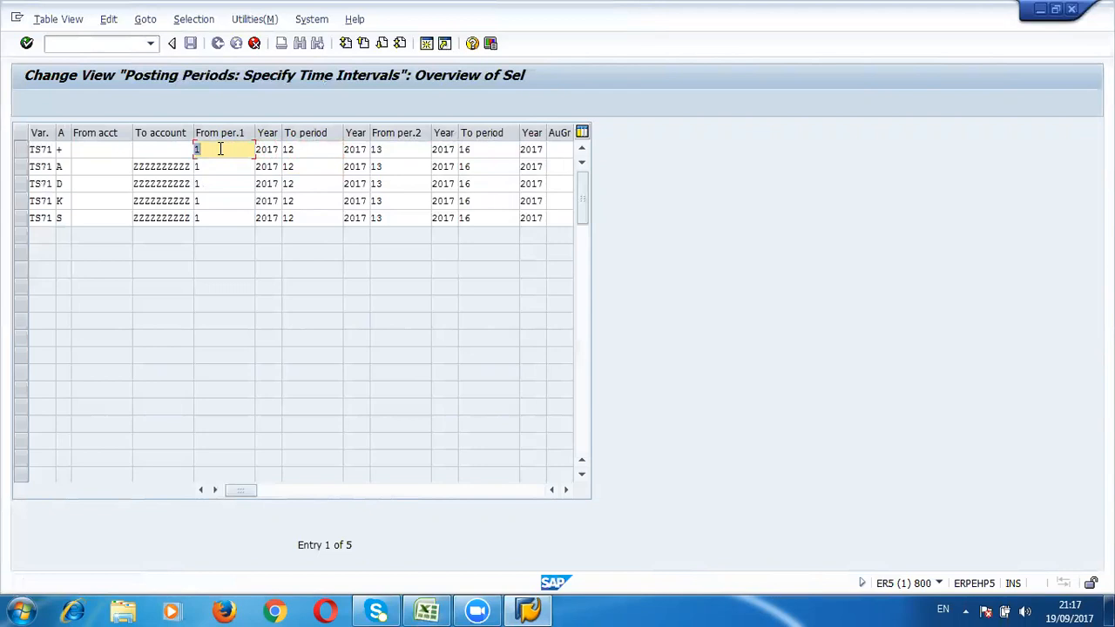
Step: Try setting the + row's first period interval to 09 through 09
{"action": "type", "text": "09"}
{"action": "key", "text": "Tab"}
{"action": "key", "text": "Tab"}
{"action": "type", "text": "09"}
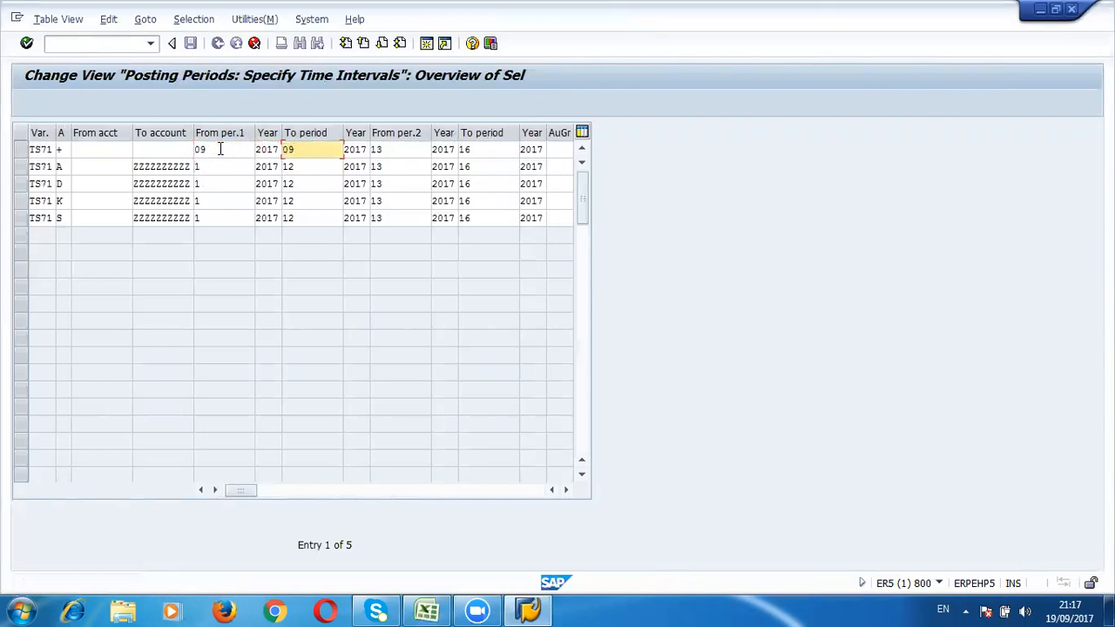
{"action": "key", "text": "Tab"}
{"action": "left_click", "coordinate": [220, 148]}
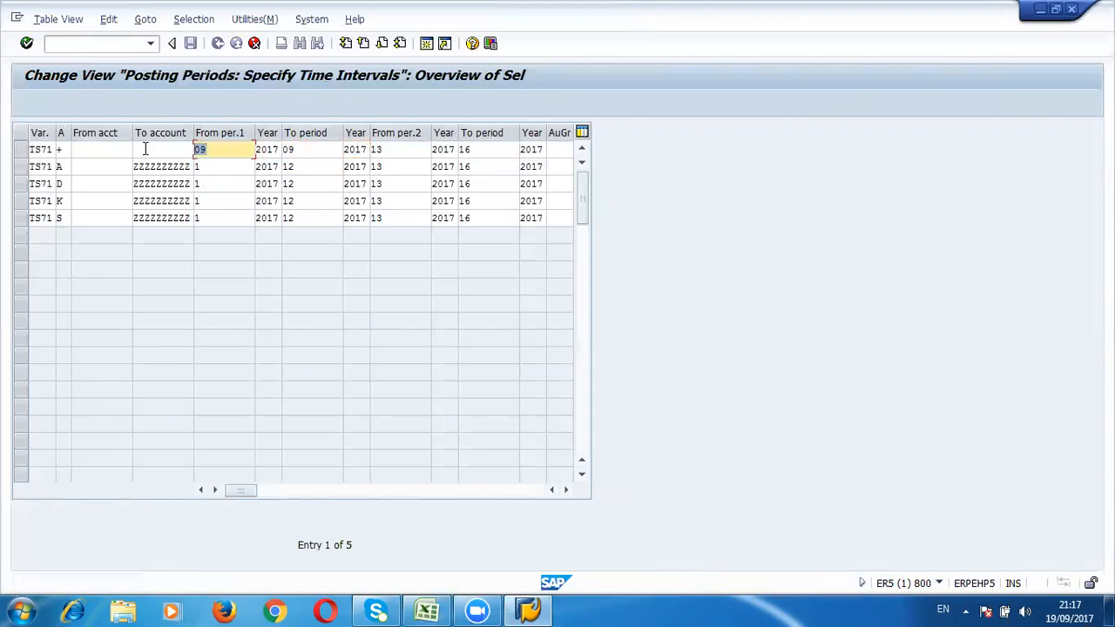
Step: Try setting the A row's first period interval to 09 through 10
{"action": "left_click", "coordinate": [215, 167]}
{"action": "key", "text": "BackSpace"}
{"action": "type", "text": "09"}
{"action": "key", "text": "Tab"}
{"action": "key", "text": "Tab"}
{"action": "type", "text": "0"}
{"action": "key", "text": "BackSpace"}
{"action": "type", "text": "9"}
{"action": "key", "text": "BackSpace"}
{"action": "type", "text": "0"}
{"action": "double_click", "coordinate": [215, 168]}
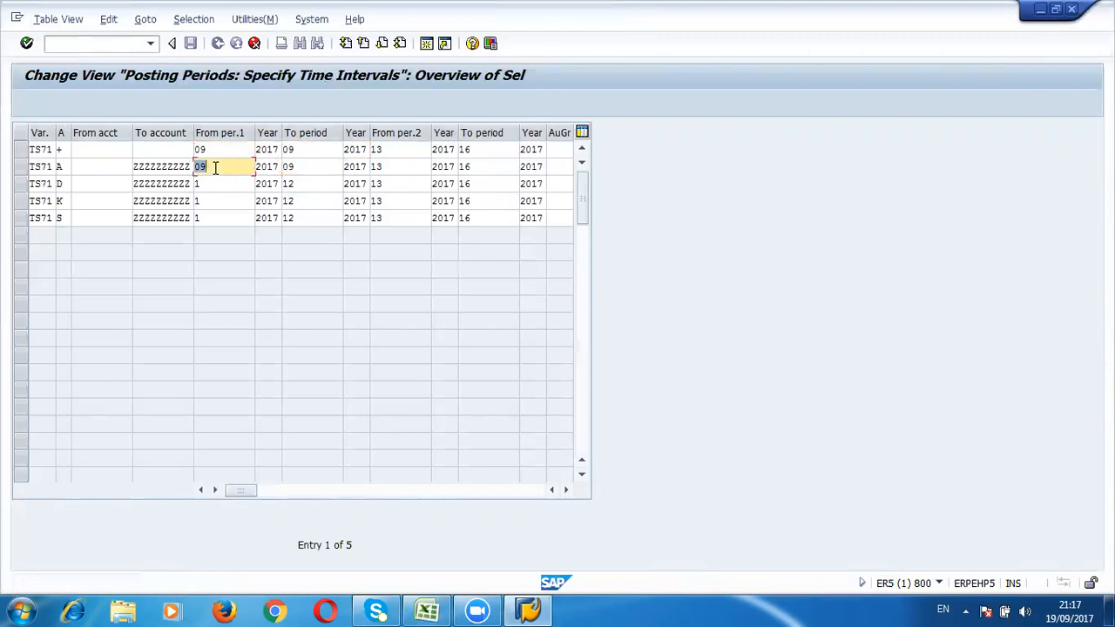
{"action": "left_click", "coordinate": [215, 168]}
{"action": "key", "text": "BackSpace"}
{"action": "key", "text": "BackSpace"}
{"action": "type", "text": "10"}
{"action": "key", "text": "Tab"}
{"action": "type", "text": "01"}
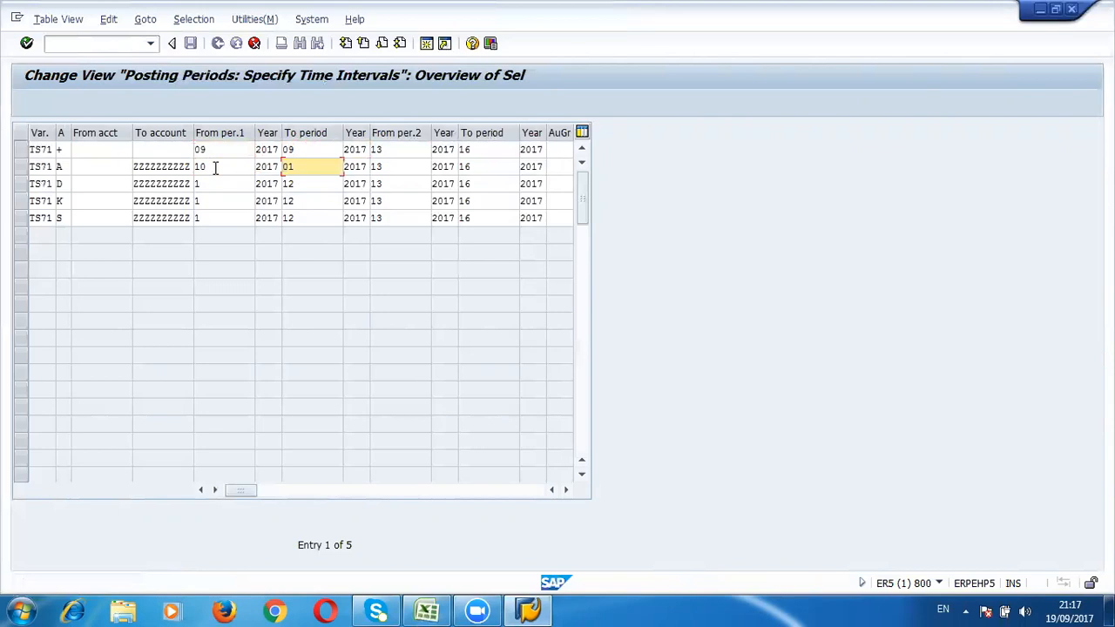
{"action": "type", "text": "10"}
{"action": "key", "text": "shift+Tab"}
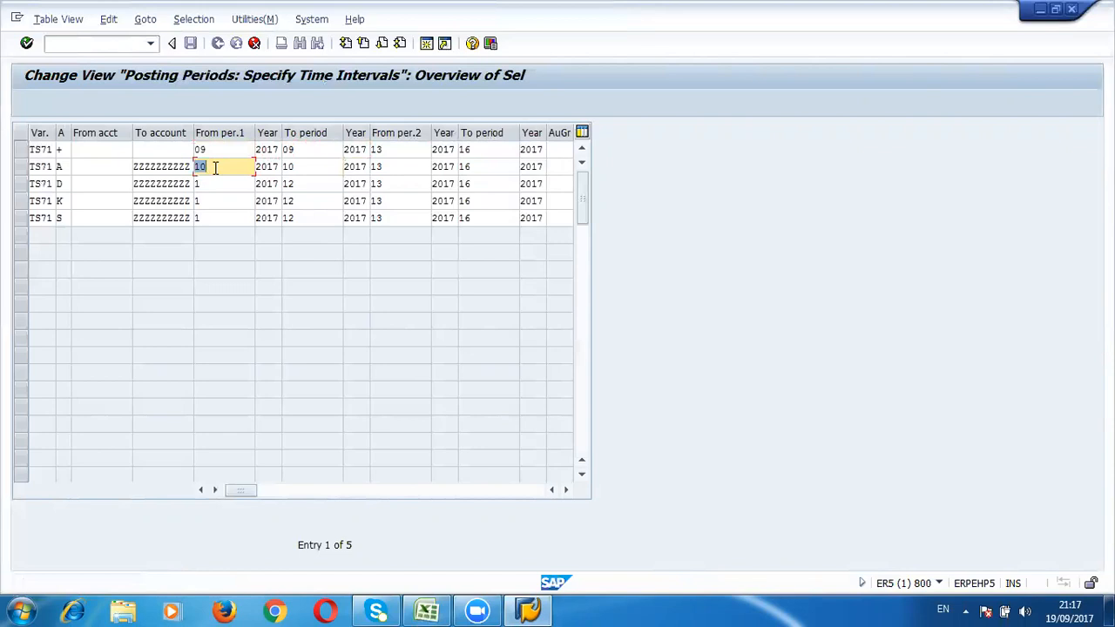
{"action": "type", "text": "09"}
{"action": "key", "text": "Tab"}
{"action": "key", "text": "Tab"}
{"action": "key", "text": "shift+Tab"}
{"action": "key", "text": "shift+Tab"}
{"action": "key", "text": "Tab"}
{"action": "key", "text": "Tab"}
{"action": "key", "text": "shift+Tab"}
Step: Set the first period interval of the + and A rows to 01 through 12
{"action": "key", "text": "shift+Tab"}
{"action": "key", "text": "Up"}
{"action": "type", "text": "01"}
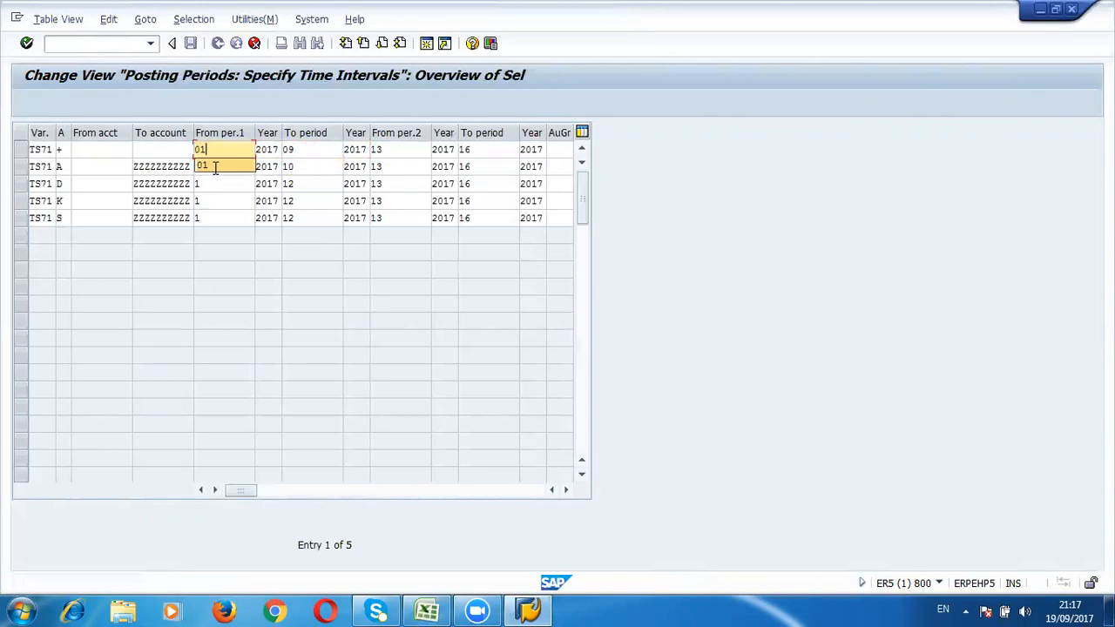
{"action": "key", "text": "Tab"}
{"action": "key", "text": "Tab"}
{"action": "type", "text": "12"}
{"action": "key", "text": "Down"}
{"action": "key", "text": "Down"}
{"action": "key", "text": "Up"}
{"action": "key", "text": "shift+Tab"}
{"action": "key", "text": "shift+Tab"}
{"action": "type", "text": "01"}
{"action": "key", "text": "Tab"}
{"action": "key", "text": "Tab"}
{"action": "type", "text": "12"}
Step: Try setting the D row's first period interval to 09 through 09 and the K row's to 10 through 10
{"action": "left_click", "coordinate": [224, 181]}
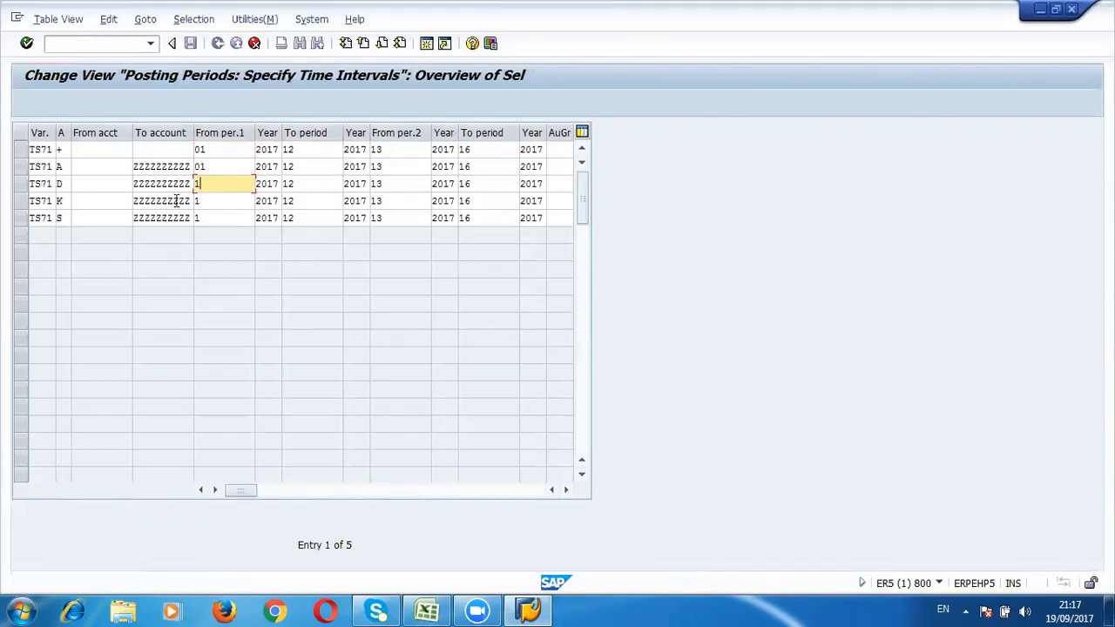
{"action": "left_click", "coordinate": [63, 183]}
{"action": "left_click", "coordinate": [85, 182]}
{"action": "left_click_drag", "start_coordinate": [65, 185], "coordinate": [42, 186]}
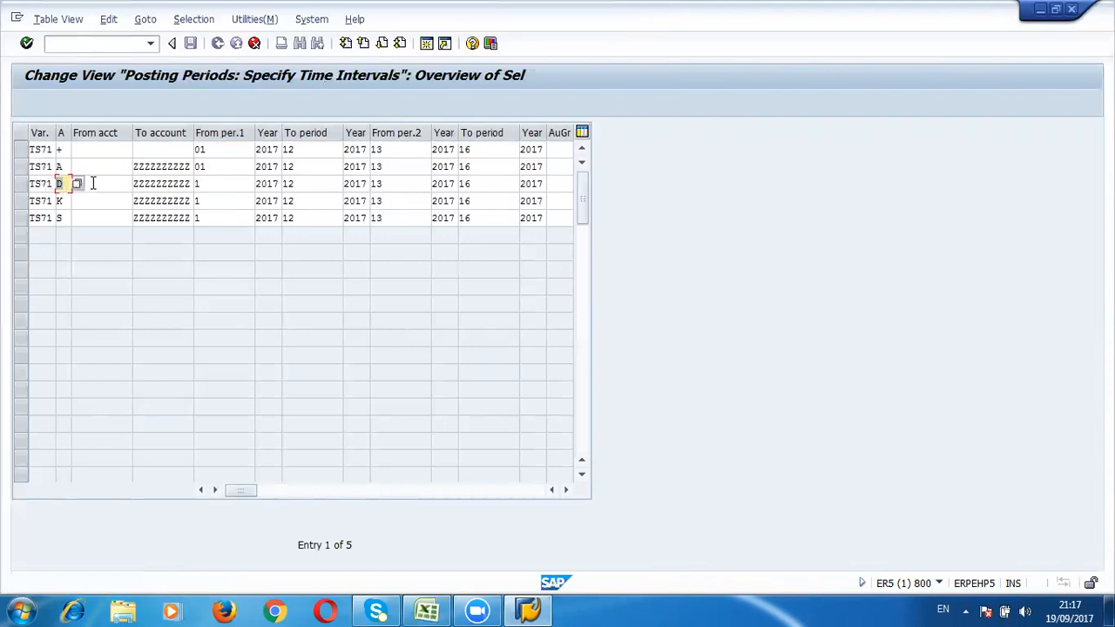
{"action": "double_click", "coordinate": [227, 181]}
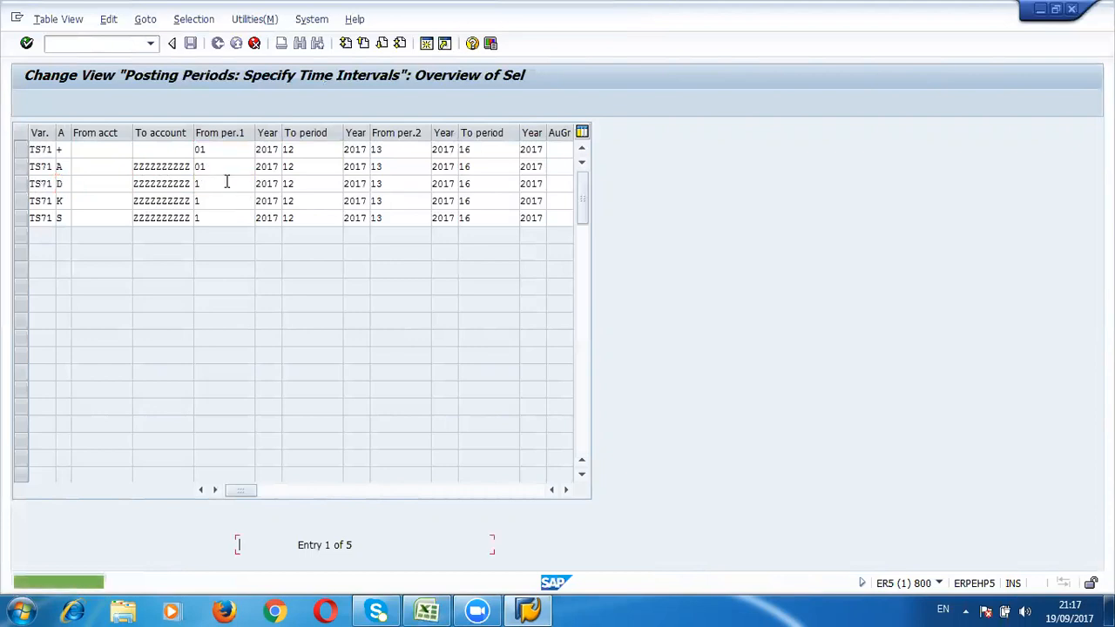
{"action": "left_click", "coordinate": [226, 181]}
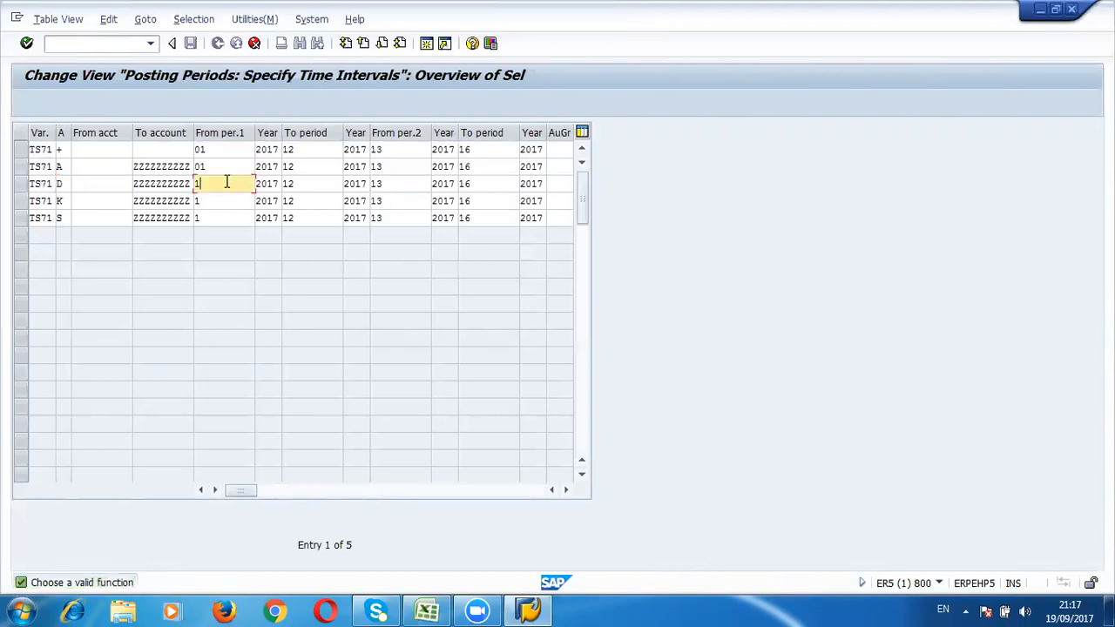
{"action": "key", "text": "BackSpace"}
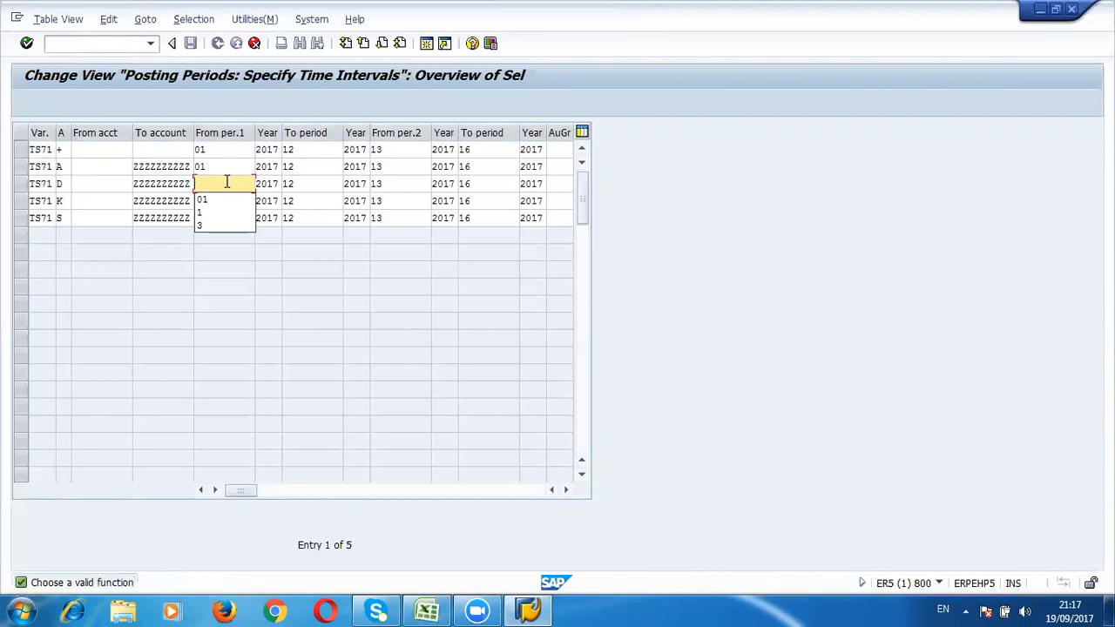
{"action": "type", "text": "09"}
{"action": "key", "text": "Tab"}
{"action": "type", "text": "09"}
{"action": "key", "text": "Tab"}
{"action": "key", "text": "shift+Tab"}
{"action": "key", "text": "shift+Tab"}
{"action": "key", "text": "shift+Tab"}
{"action": "key", "text": "Tab"}
{"action": "key", "text": "Tab"}
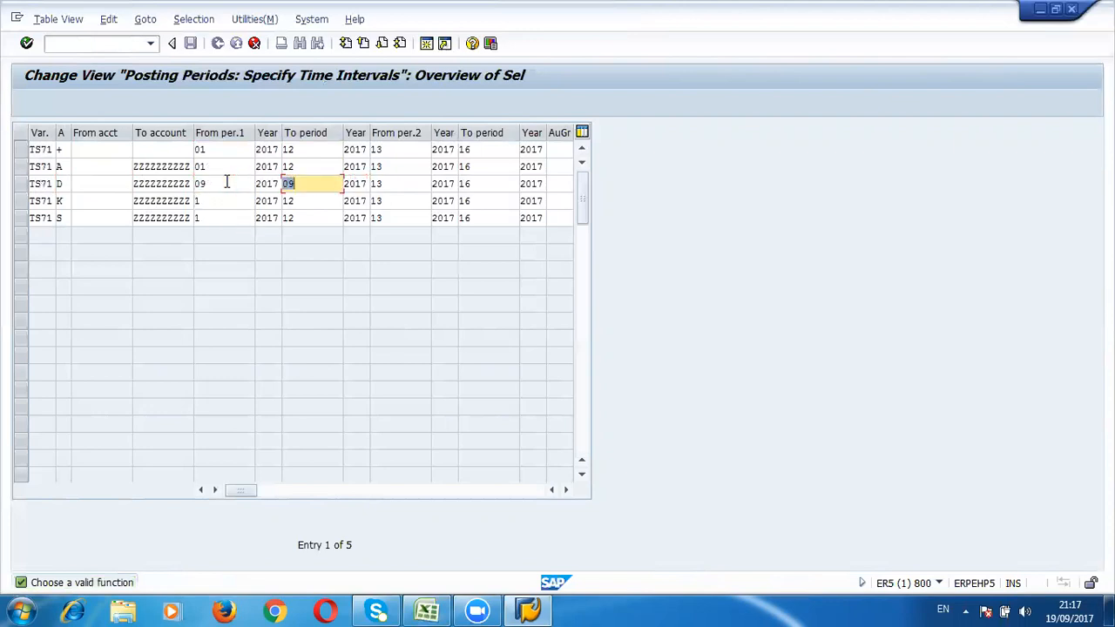
{"action": "key", "text": "shift+Tab"}
{"action": "key", "text": "Down"}
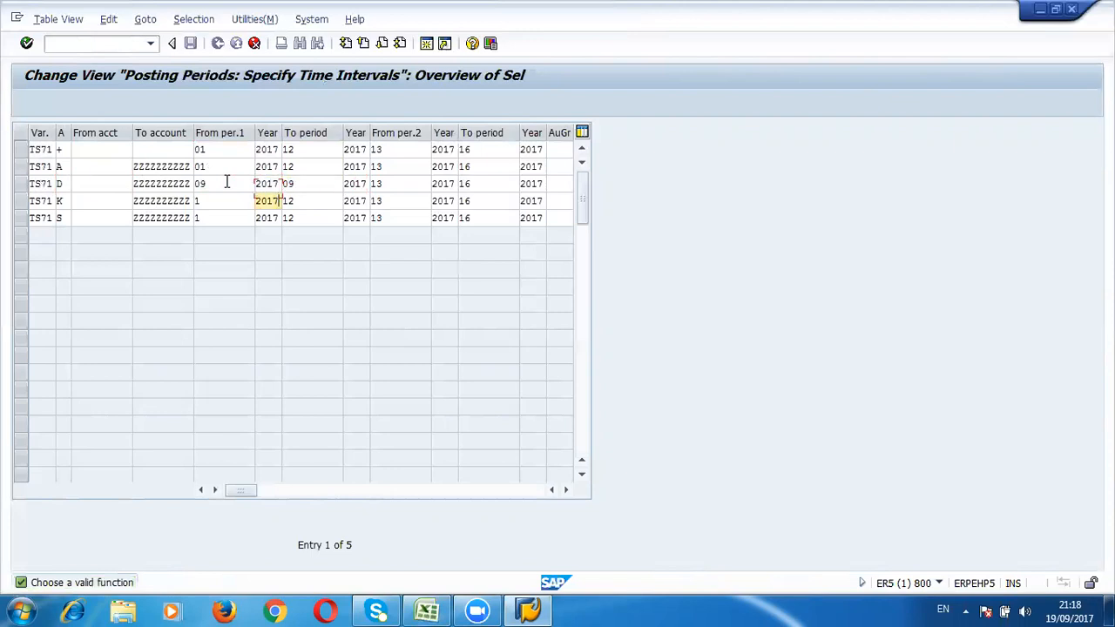
{"action": "key", "text": "shift+Tab"}
{"action": "type", "text": "10"}
{"action": "key", "text": "Tab"}
{"action": "key", "text": "Tab"}
{"action": "type", "text": "10"}
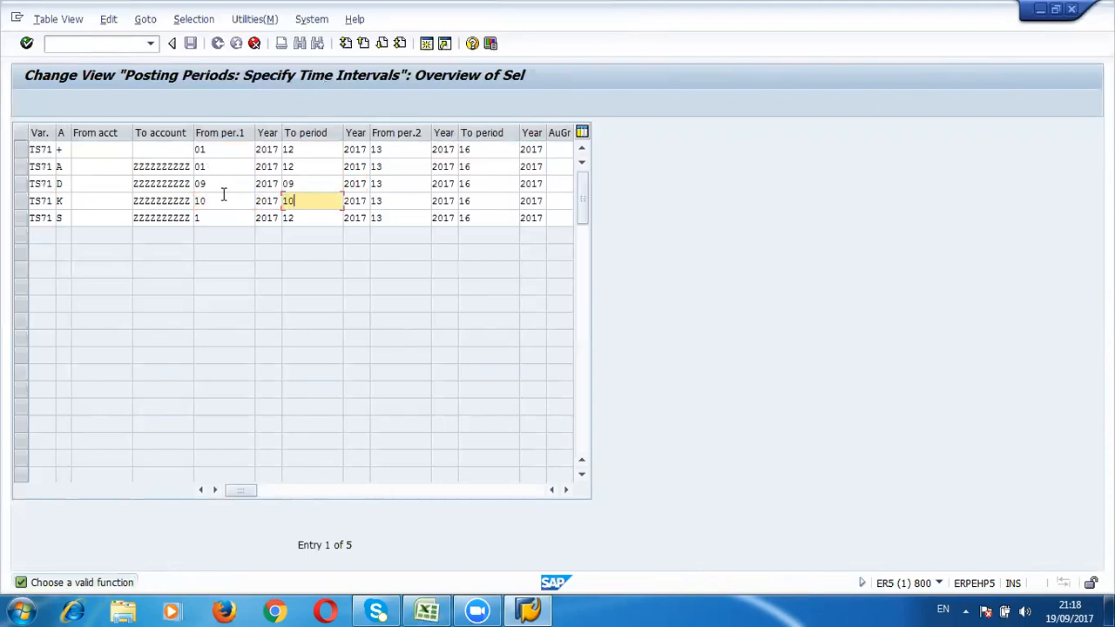
Step: Set the first period interval of the D and K rows back to 01 through 12
{"action": "left_click", "coordinate": [223, 195]}
{"action": "key", "text": "Up"}
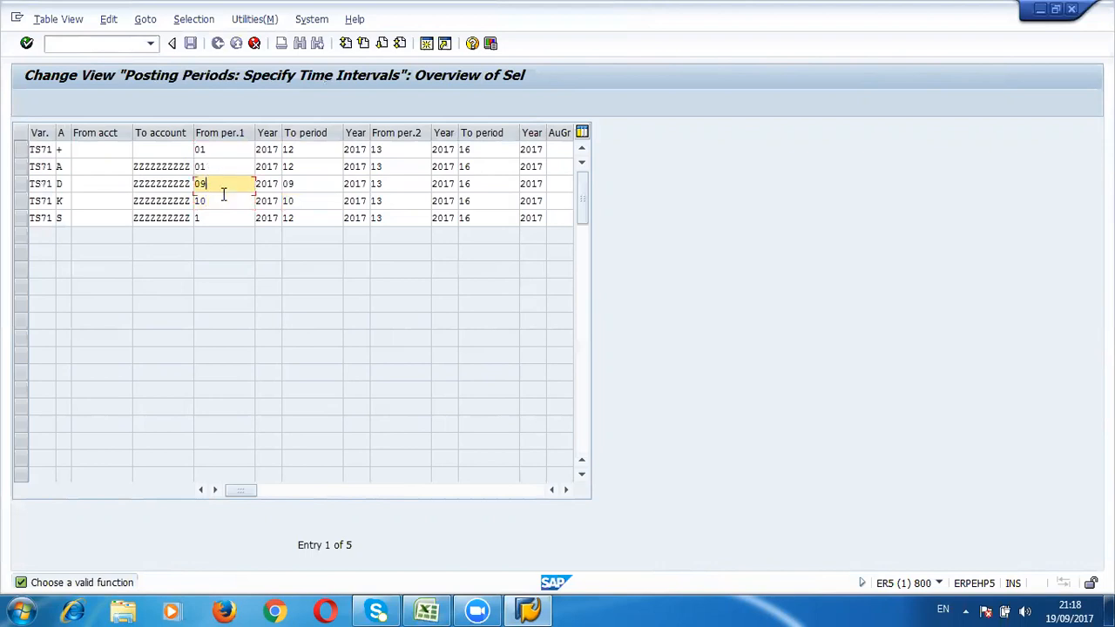
{"action": "type", "text": "01"}
{"action": "key", "text": "Tab"}
{"action": "key", "text": "Tab"}
{"action": "type", "text": "12"}
{"action": "key", "text": "shift+Tab"}
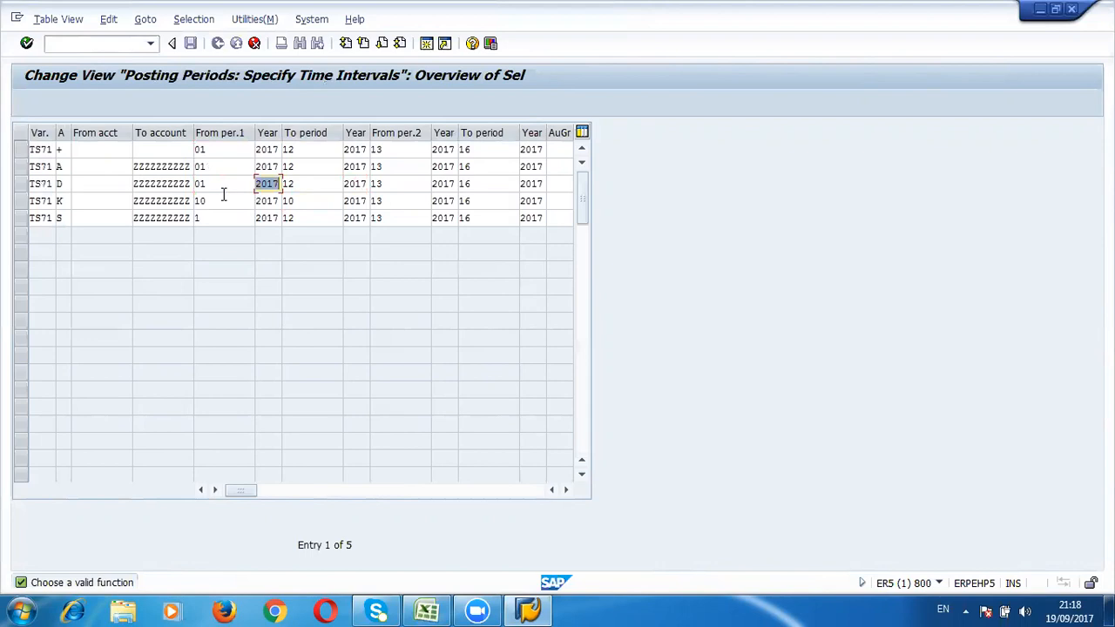
{"action": "left_click", "coordinate": [223, 195]}
{"action": "type", "text": "01"}
{"action": "key", "text": "Tab"}
{"action": "key", "text": "Tab"}
{"action": "type", "text": "12"}
Step: Enter 13 through 16 as the + row's second period interval and save the posting period entries
{"action": "key", "text": "Up"}
{"action": "key", "text": "Up"}
{"action": "key", "text": "Up"}
{"action": "key", "text": "Tab"}
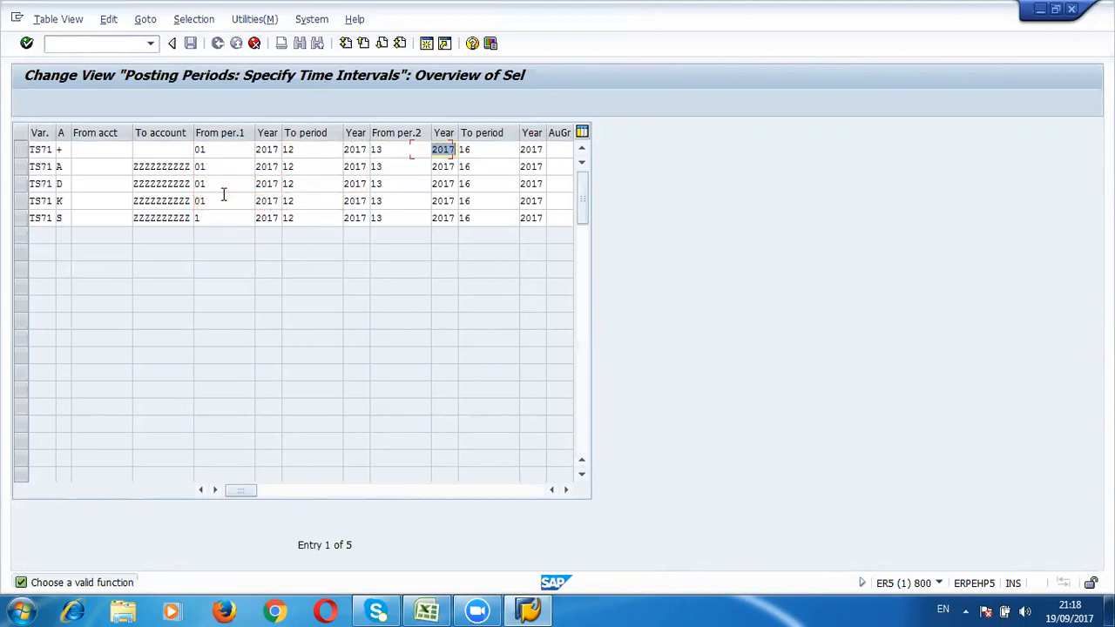
{"action": "key", "text": "Tab"}
{"action": "type", "text": "11"}
{"action": "key", "text": "BackSpace"}
{"action": "type", "text": "3"}
{"action": "key", "text": "Tab"}
{"action": "key", "text": "Tab"}
{"action": "type", "text": "13"}
{"action": "key", "text": "BackSpace"}
{"action": "key", "text": "BackSpace"}
{"action": "type", "text": "16"}
{"action": "key", "text": "BackSpace"}
{"action": "key", "text": "BackSpace"}
{"action": "type", "text": "16"}
{"action": "key", "text": "Return"}
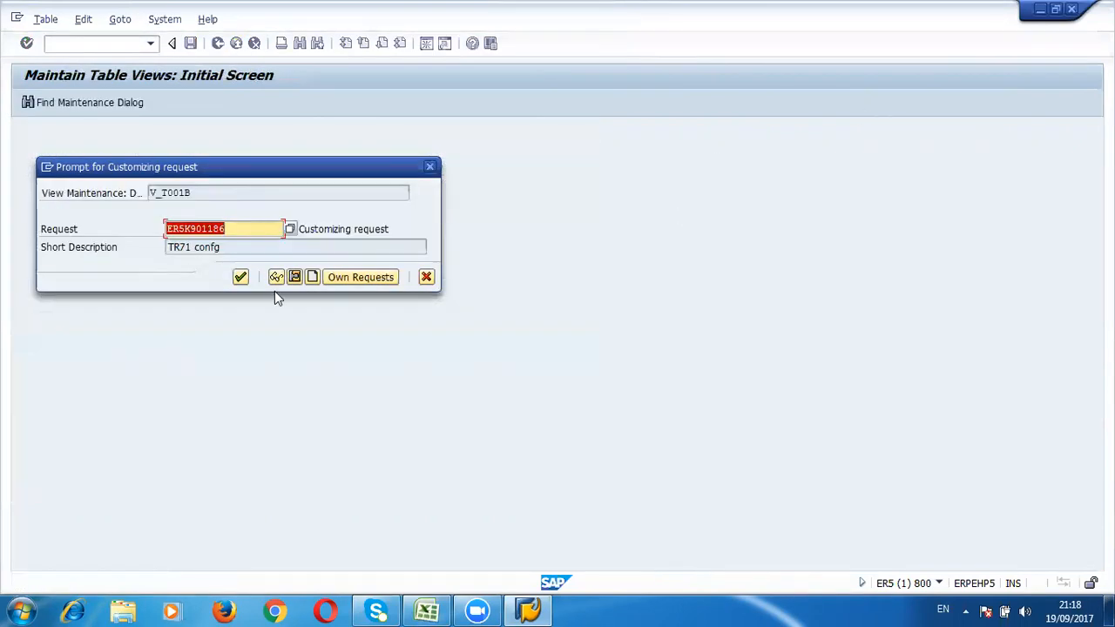
{"action": "key", "text": "Return"}
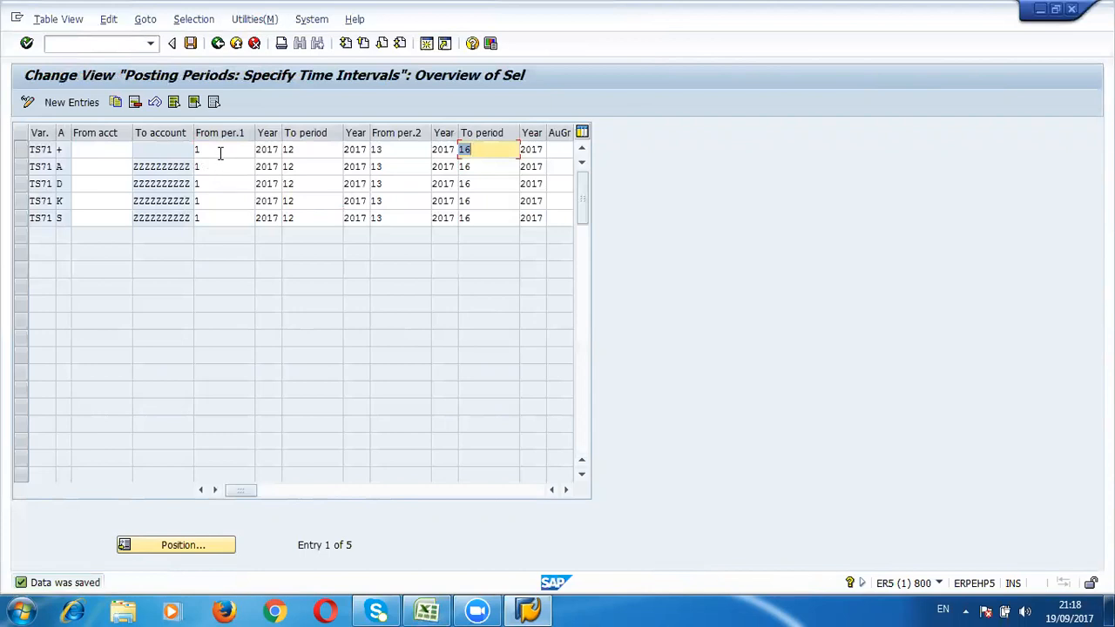
Step: Try setting the + row's first period interval to 09 through 09
{"action": "left_click", "coordinate": [220, 152]}
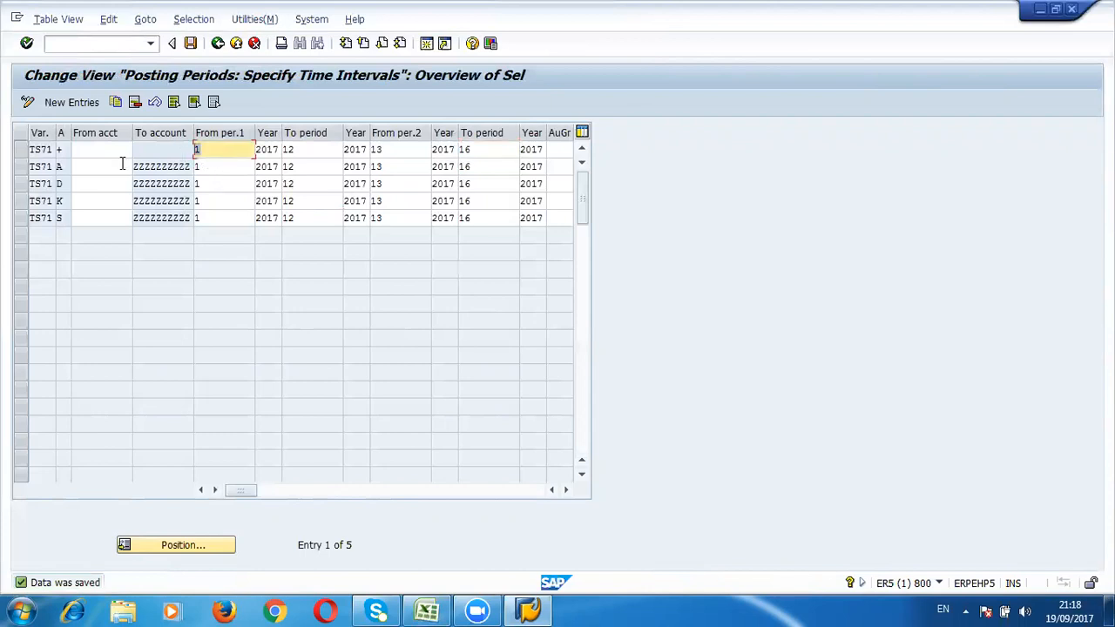
{"action": "type", "text": "09"}
{"action": "key", "text": "Tab"}
{"action": "key", "text": "Tab"}
{"action": "type", "text": "0"}
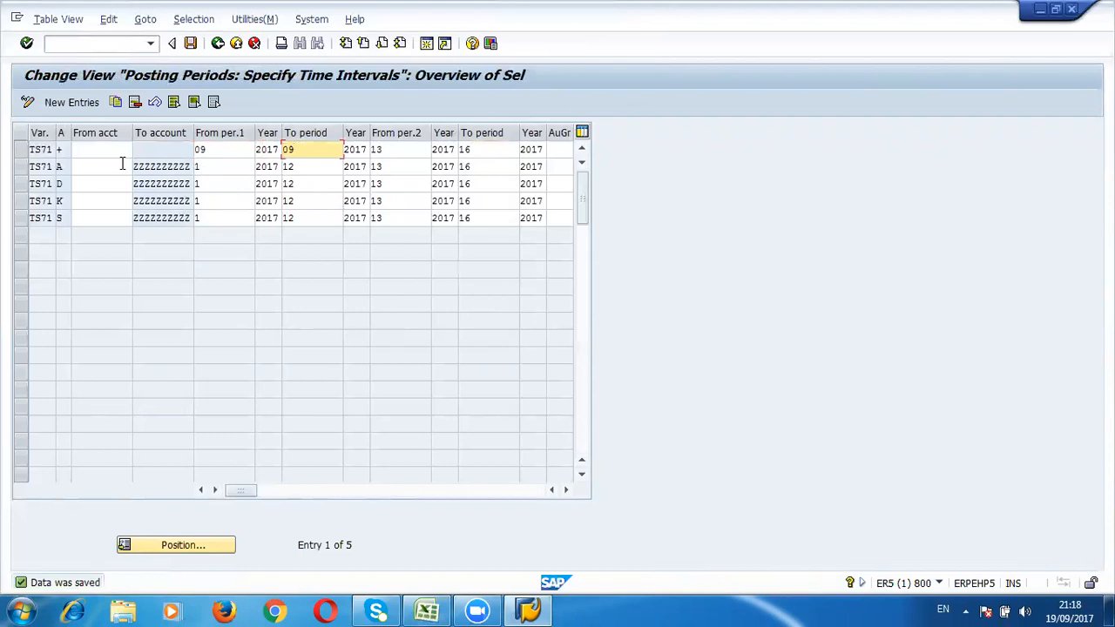
Step: Set the + row's first period interval to 01 through 12 and confirm the entry
{"action": "key", "text": "shift+Tab"}
{"action": "key", "text": "shift+Tab"}
{"action": "type", "text": "01"}
{"action": "key", "text": "Tab"}
{"action": "key", "text": "Tab"}
{"action": "type", "text": "12"}
{"action": "key", "text": "Return"}
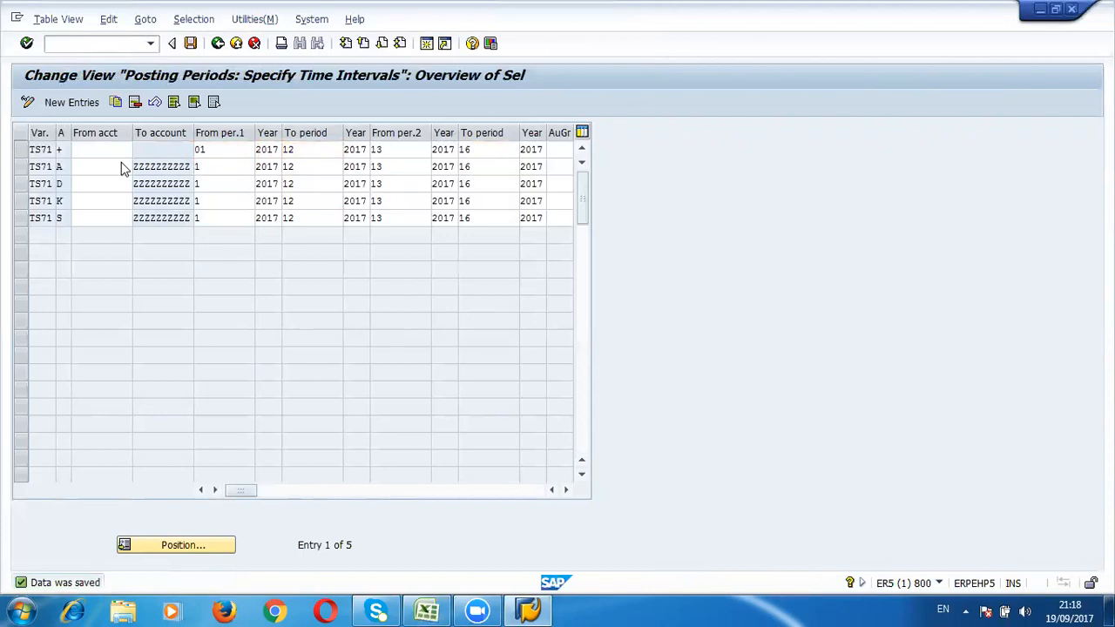
Step: Switch to Excel and return to the top of the SAP Global Setting notes sheet
{"action": "key", "text": "alt+Tab"}
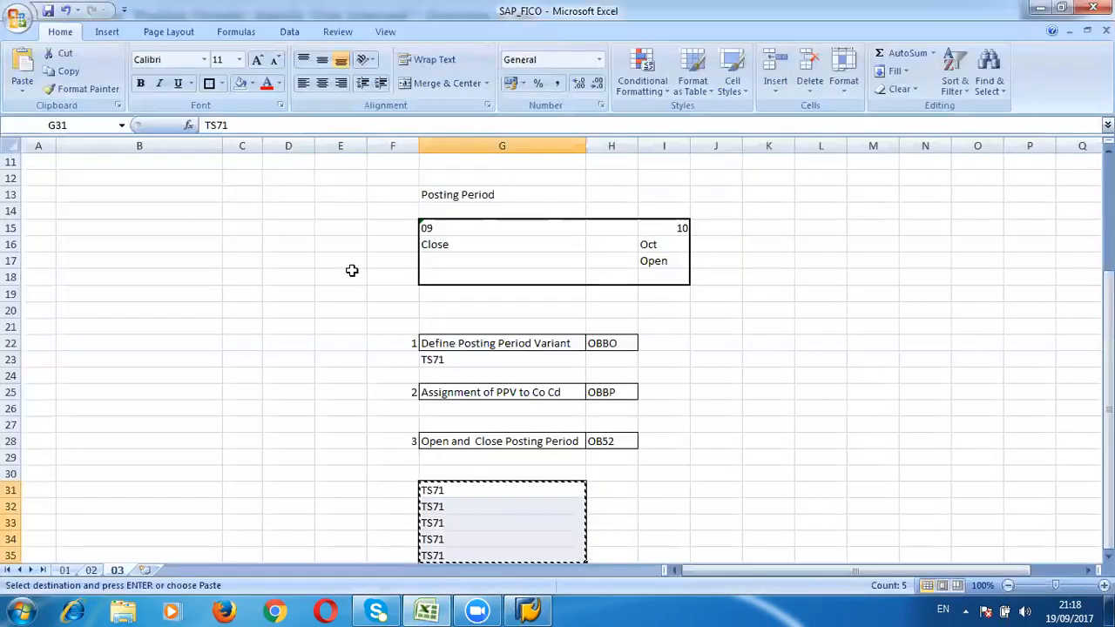
{"action": "key", "text": "ctrl+Up"}
{"action": "key", "text": "ctrl+Up"}
{"action": "key", "text": "ctrl+Up"}
{"action": "key", "text": "ctrl+Up"}
{"action": "key", "text": "Escape"}
{"action": "key", "text": "Down"}
{"action": "key", "text": "Down"}
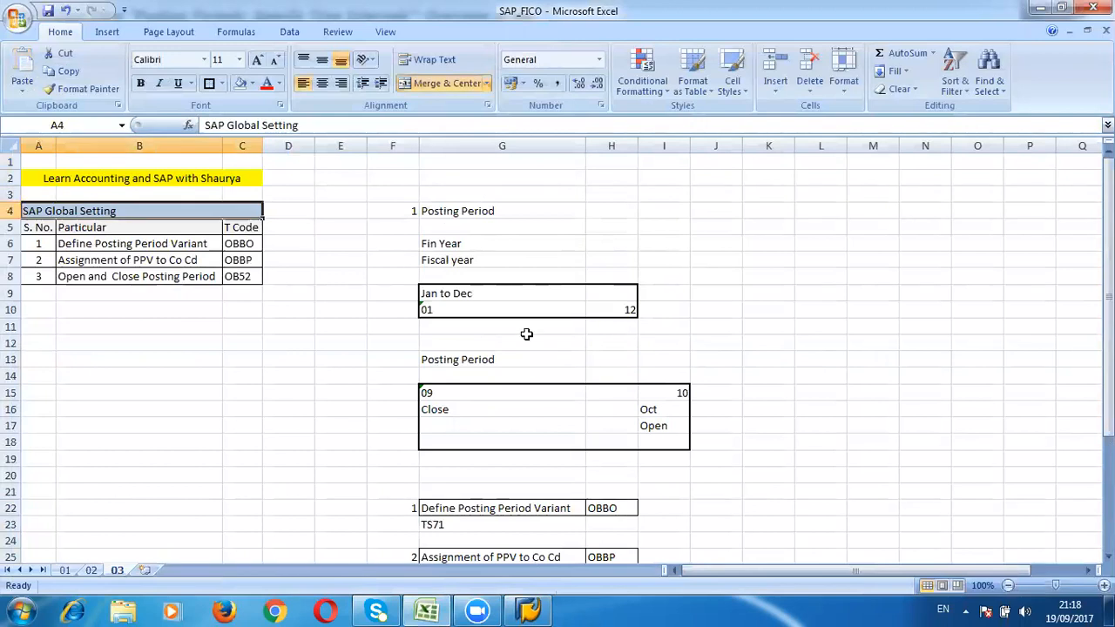